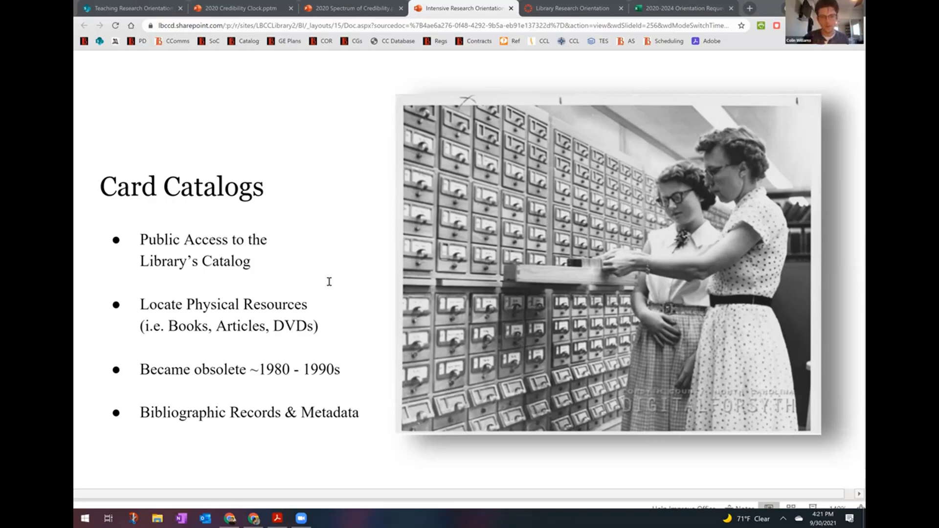
# - Page through the slides from Card Catalogs to Online Public Access Catalog
pyautogui.click(329, 282)
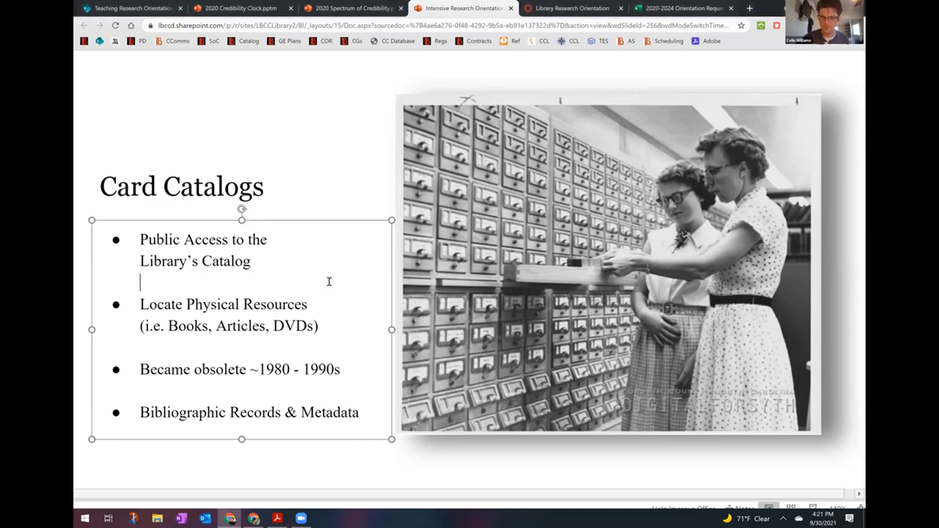
pyautogui.click(383, 191)
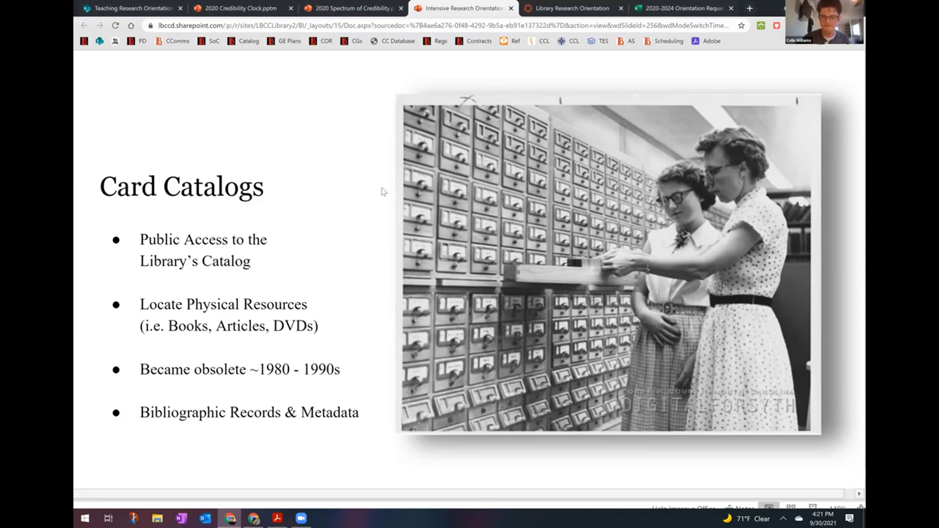
pyautogui.scroll(-1, 384, 191)
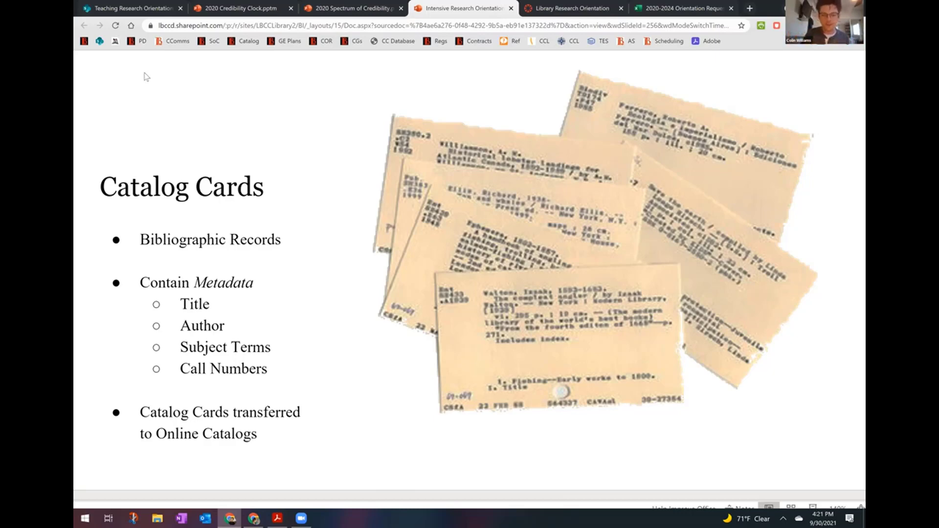
pyautogui.press('Down')
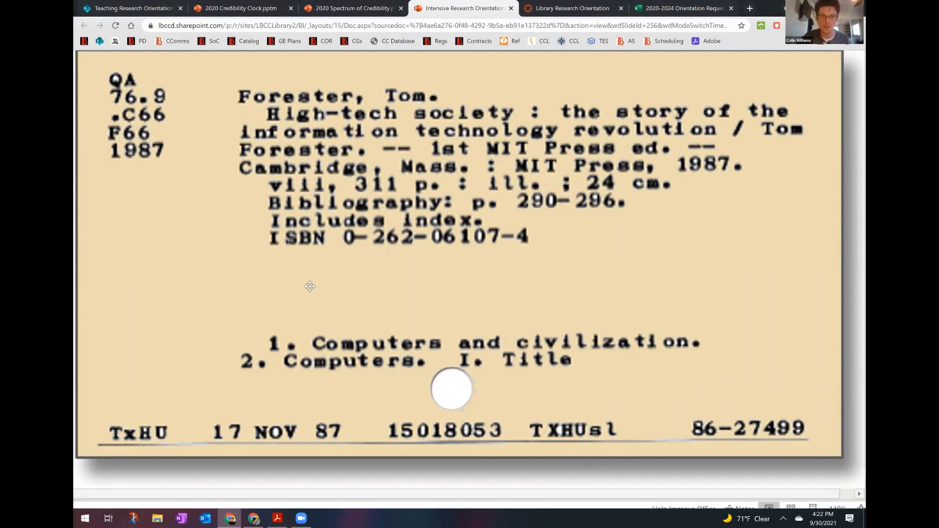
pyautogui.press('pagedown')
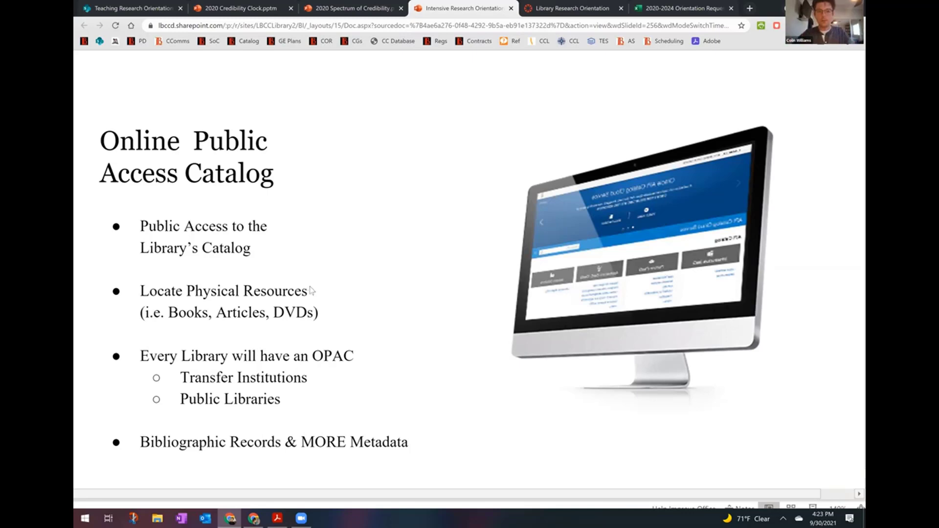
# - Open the college library page at lbcc.edu/library in a new browser tab
pyautogui.hotkey('ctrl', 't')
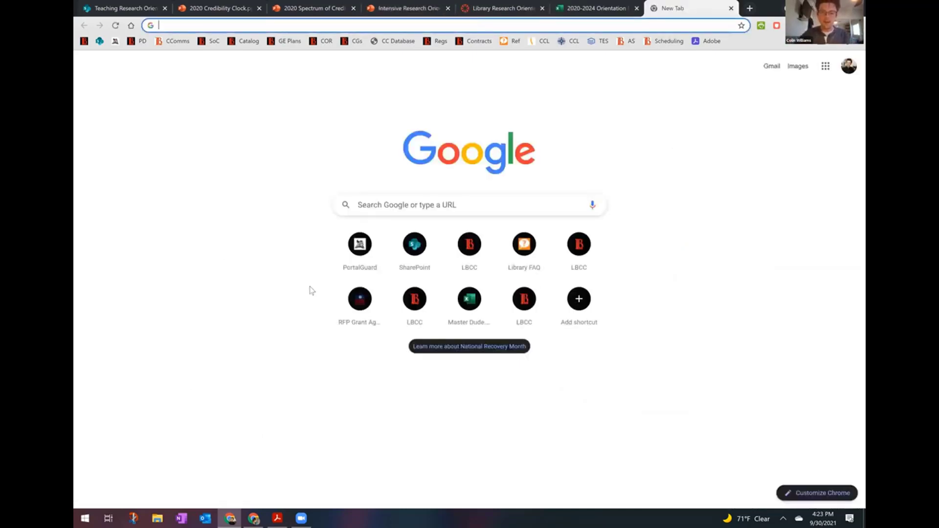
pyautogui.write('lbcc.edu/')
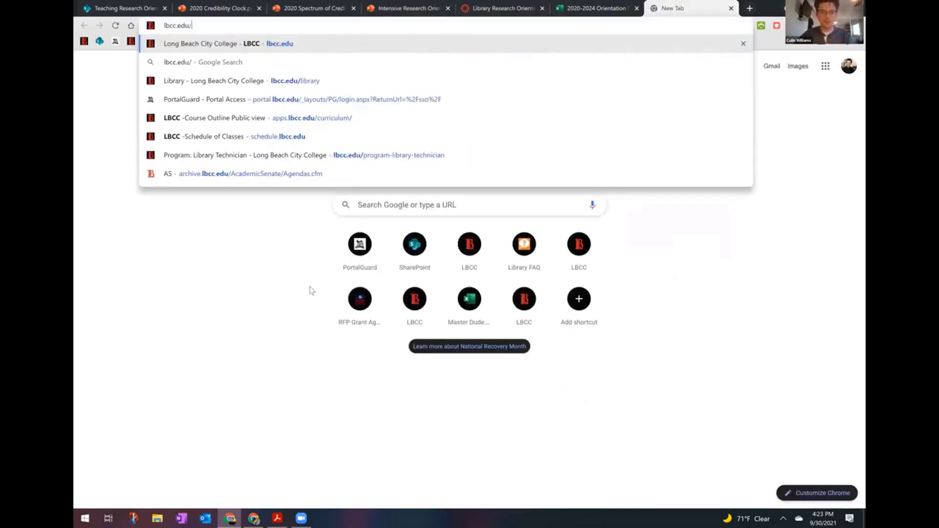
pyautogui.write('libr')
pyautogui.press('Return')
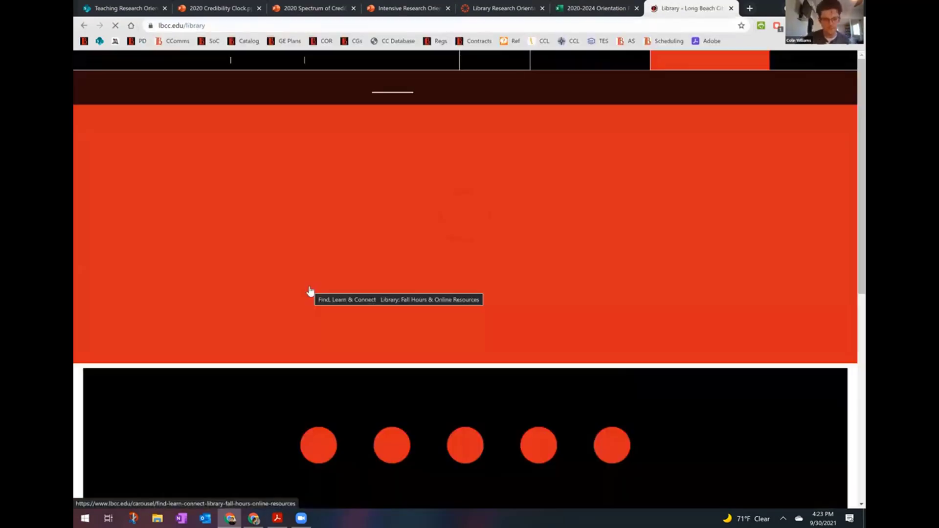
# - Open Search All Library Resources from the library page in a separate tab and switch to it
pyautogui.scroll(-5, 702, 420)
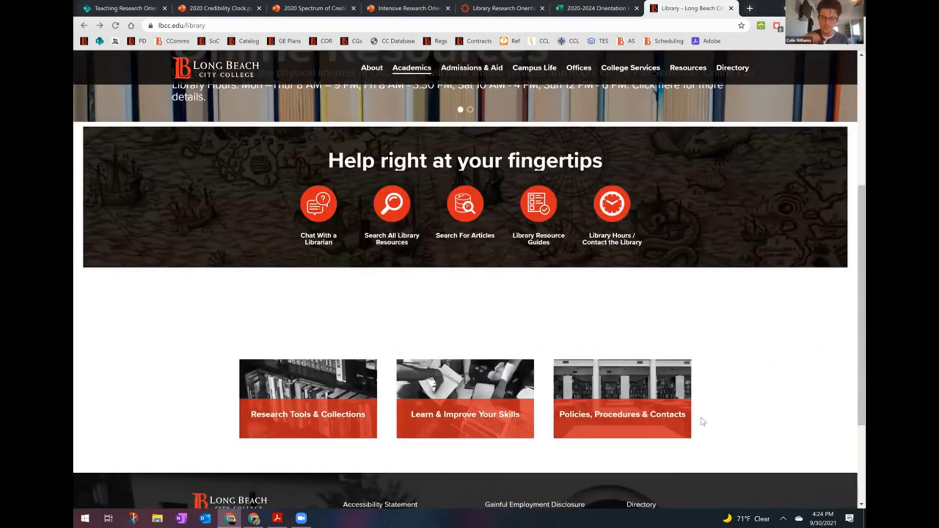
pyautogui.scroll(-1, 703, 422)
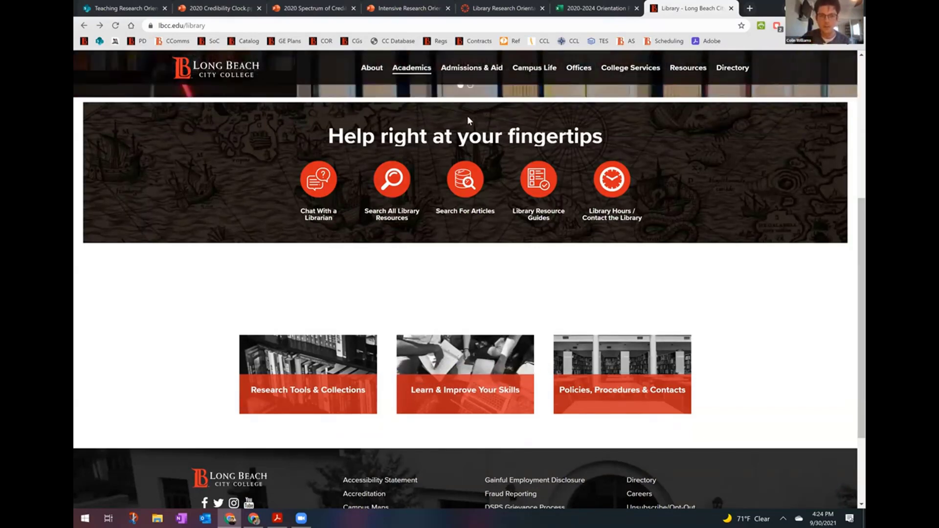
pyautogui.scroll(4, 463, 116)
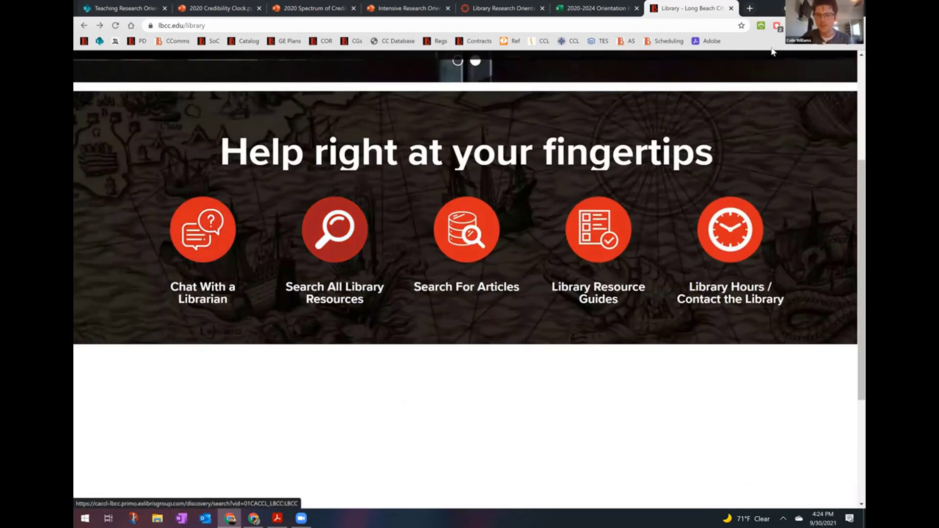
pyautogui.keyDown('ctrl'); pyautogui.click(338, 250); pyautogui.keyUp('ctrl')
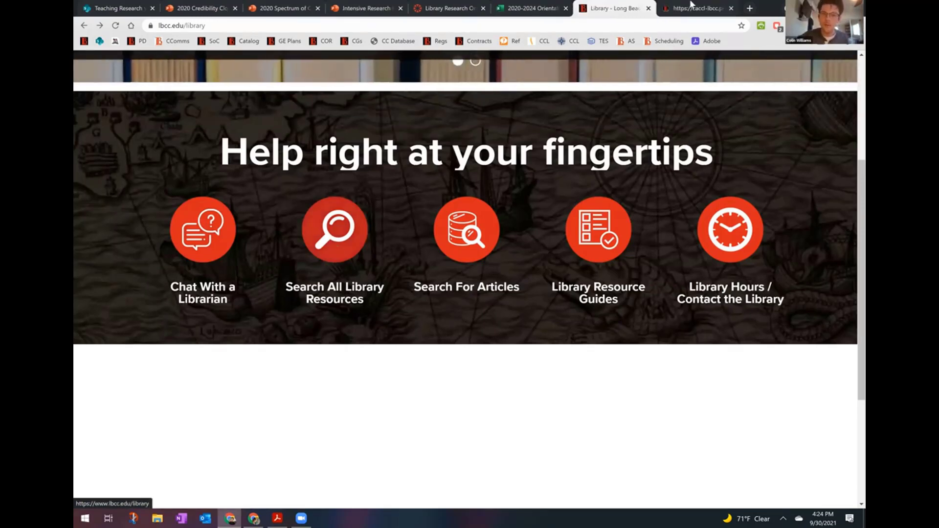
pyautogui.click(702, 10)
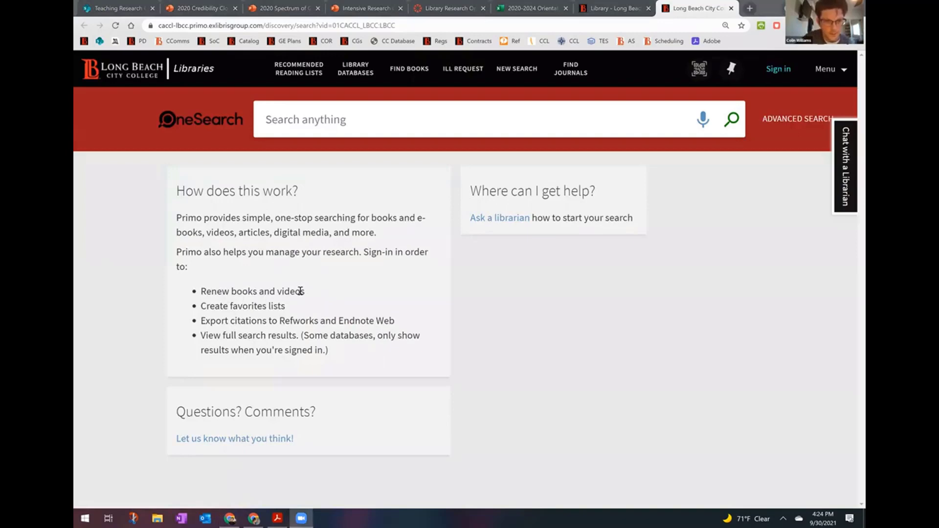
# - Search OneSearch for "covid depression" with the Everything scope
pyautogui.click(386, 120)
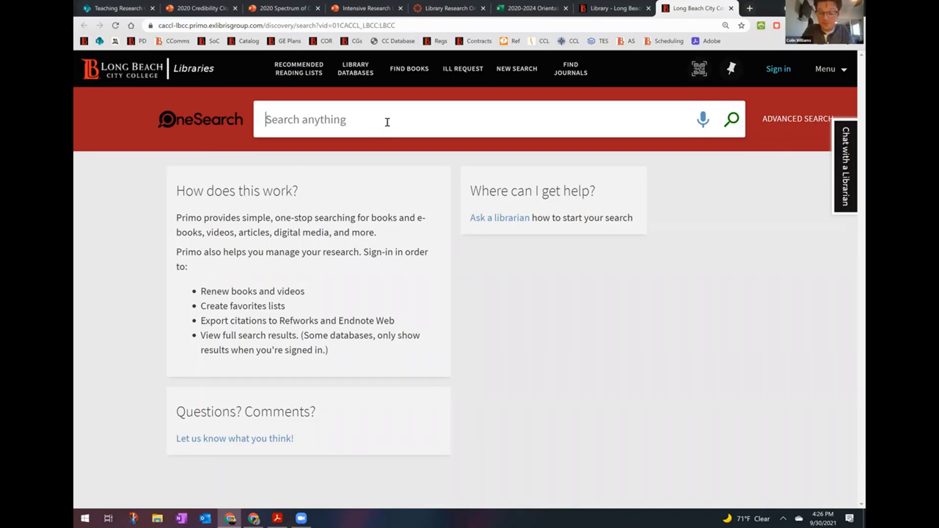
pyautogui.write('covid')
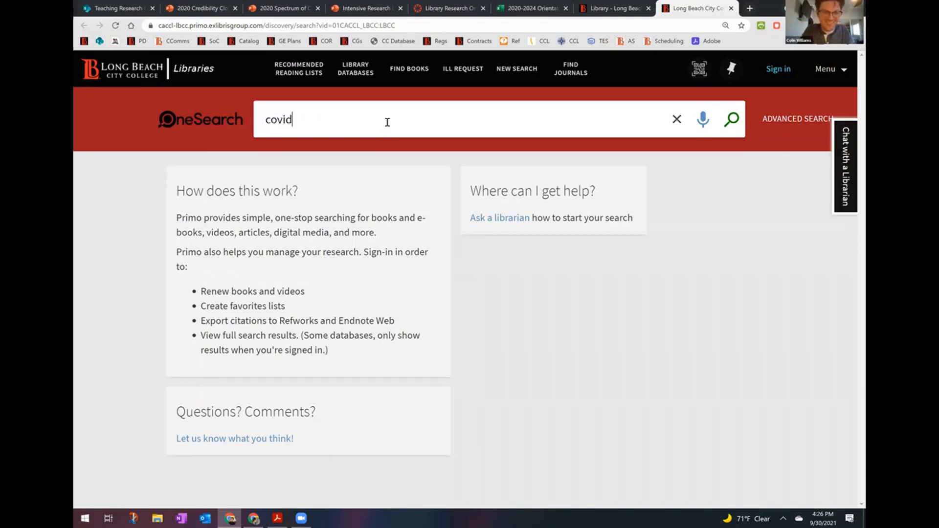
pyautogui.write(' depression')
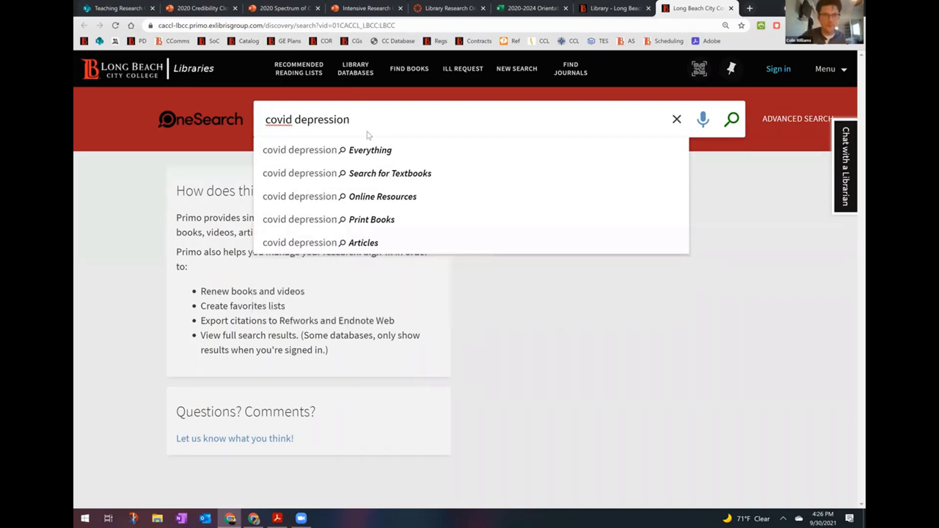
pyautogui.press('Return')
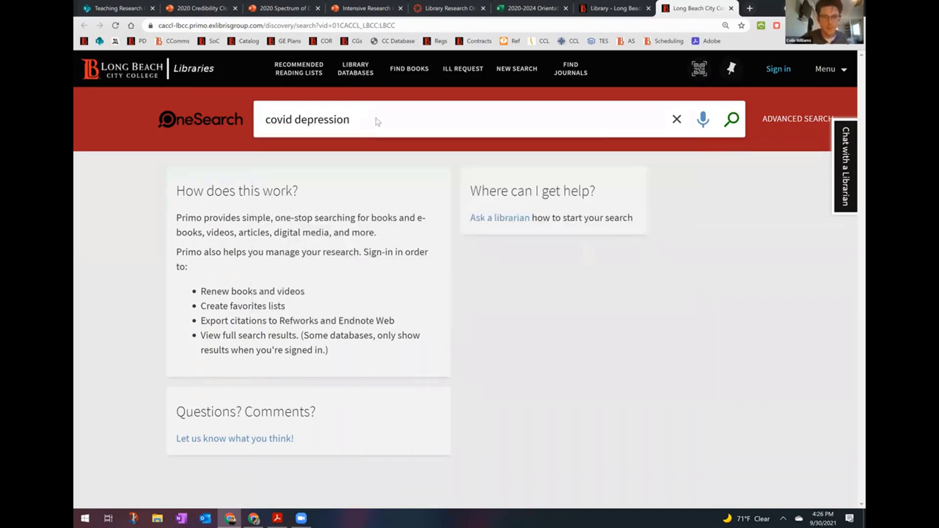
pyautogui.click(376, 121)
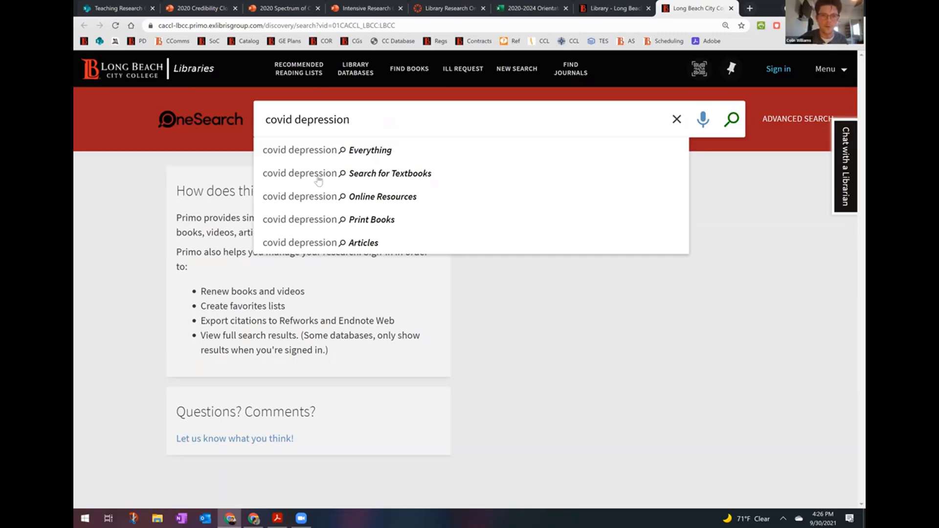
pyautogui.hotkey('ctrl', '+')
pyautogui.hotkey('ctrl', '+')
pyautogui.hotkey('ctrl', '+')
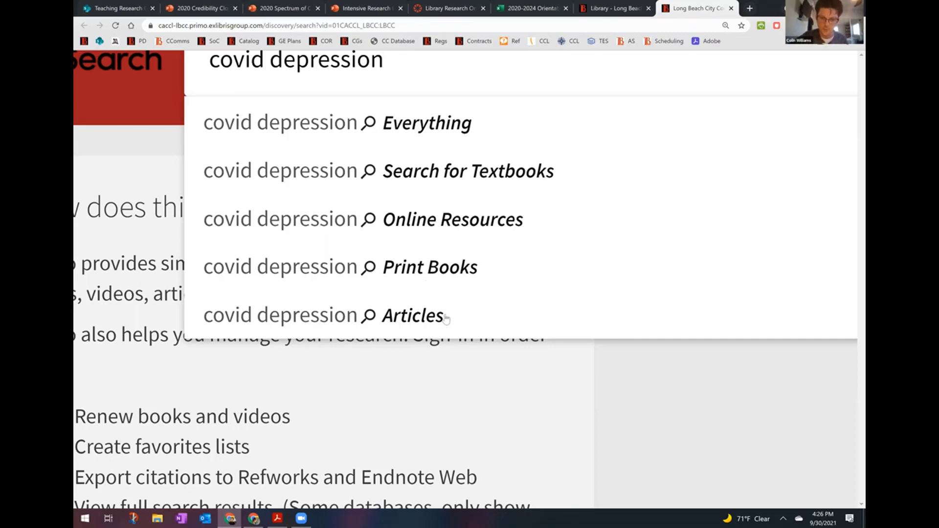
pyautogui.click(460, 128)
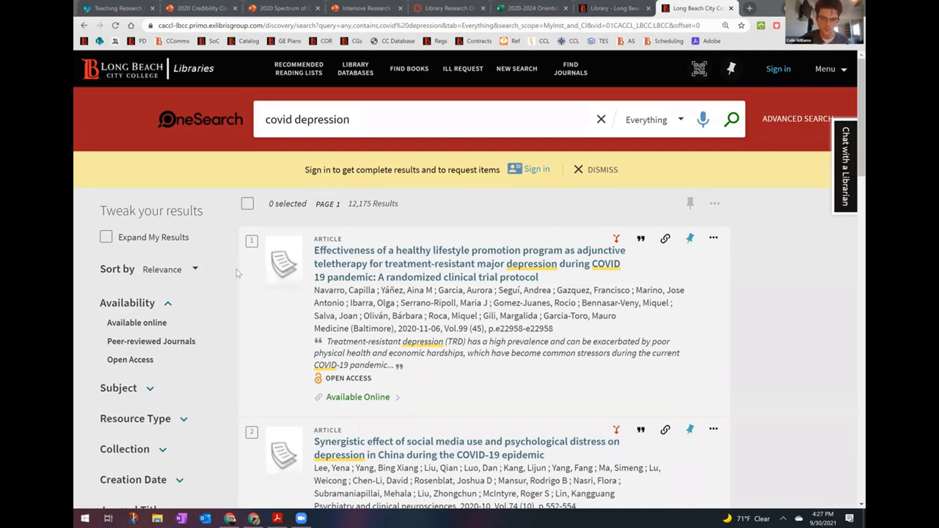
# - Look over the "covid depression" result list and the categories available for tweaking the results
pyautogui.scroll(-1, 236, 273)
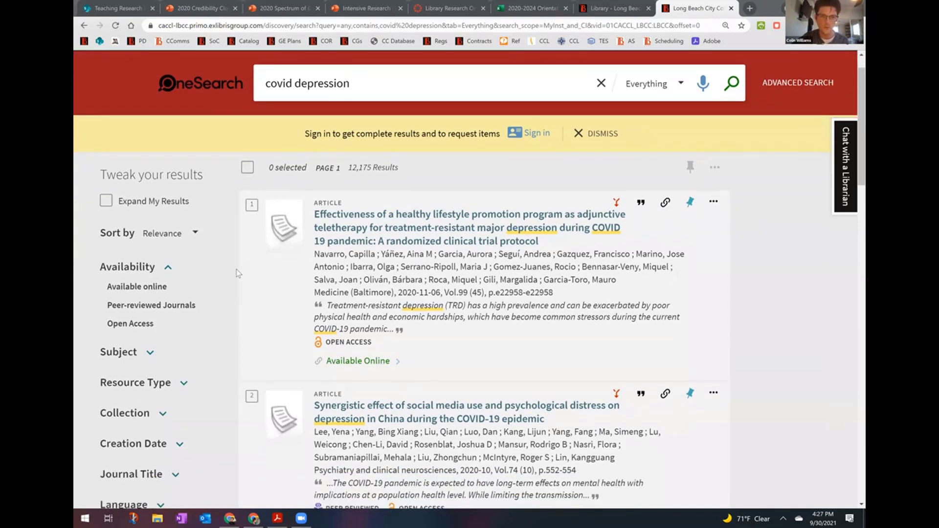
pyautogui.scroll(-1, 237, 273)
pyautogui.scroll(1, 236, 273)
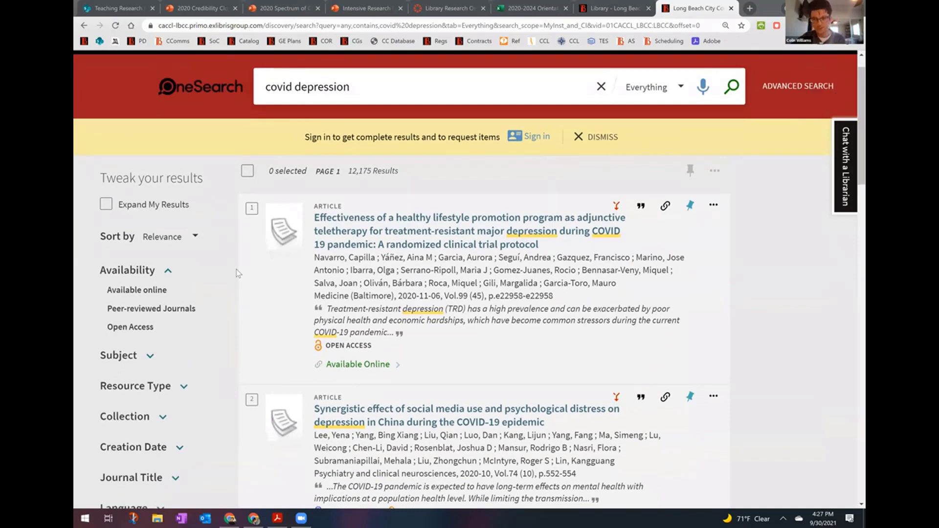
pyautogui.scroll(-1, 237, 273)
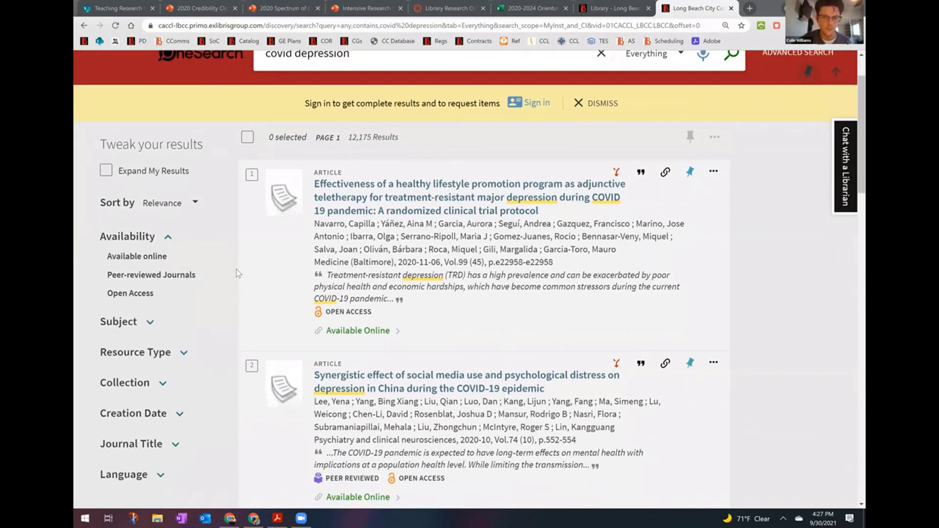
pyautogui.scroll(-1, 237, 273)
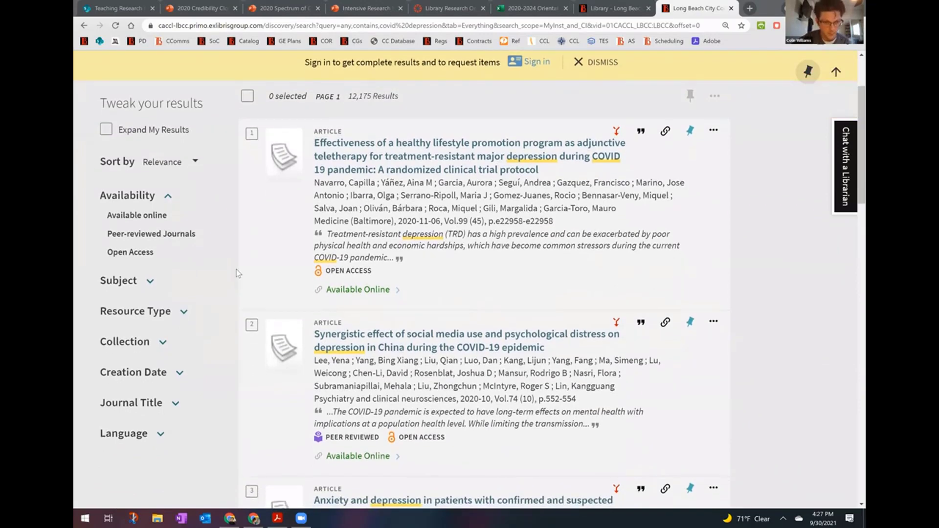
pyautogui.scroll(-1, 237, 273)
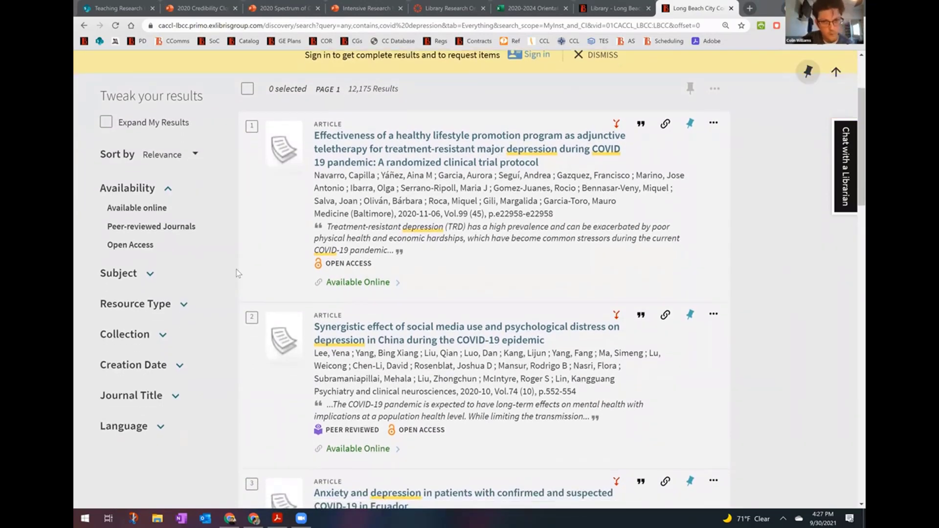
pyautogui.scroll(3, 237, 273)
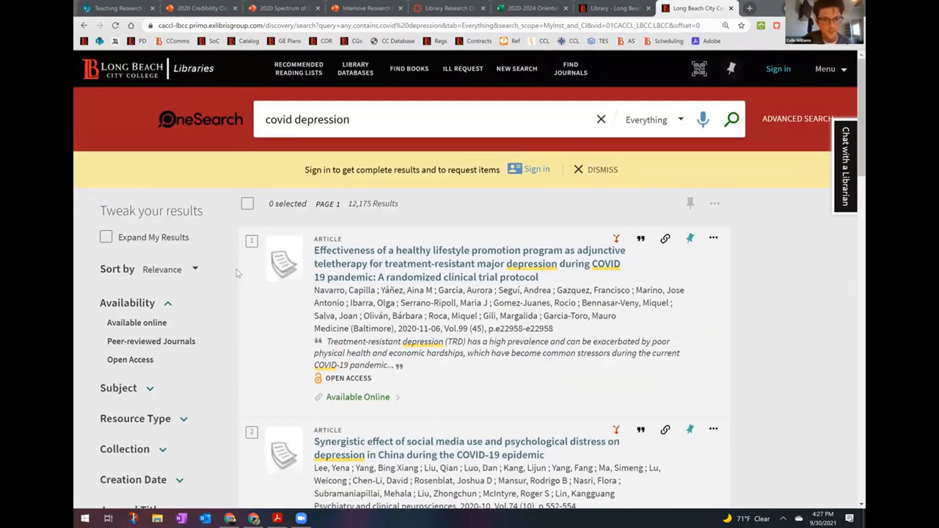
pyautogui.scroll(-1, 237, 273)
pyautogui.scroll(-2, 237, 273)
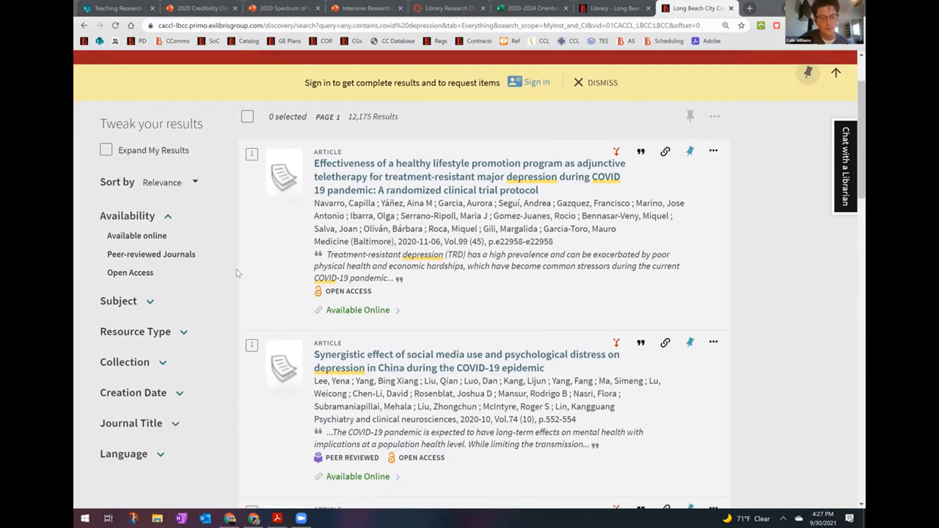
pyautogui.scroll(3, 307, 279)
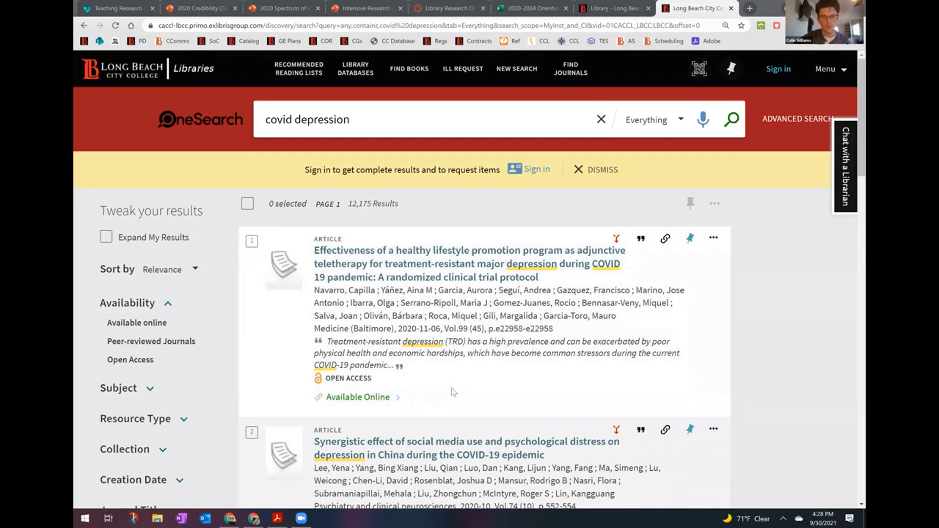
# - Examine the first article's record details and the Availability filter options, including Peer-reviewed Journals, at a larger view
pyautogui.hotkey('ctrl', '+')
pyautogui.hotkey('ctrl', '+')
pyautogui.hotkey('ctrl', '+')
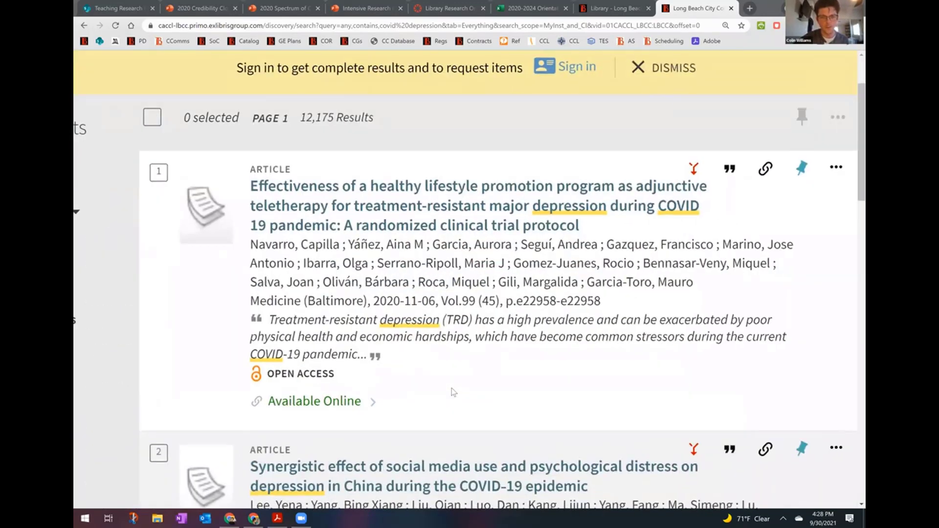
pyautogui.hotkey('ctrl', '-')
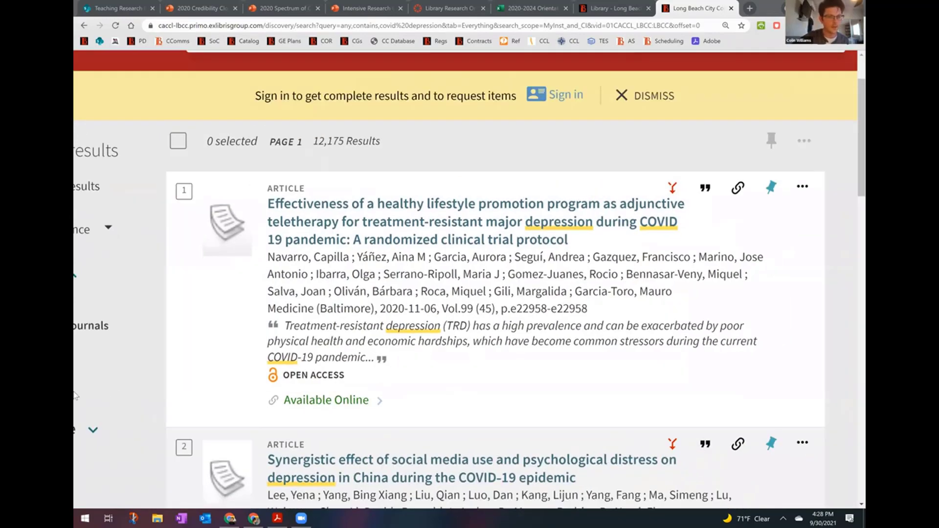
pyautogui.hotkey('ctrl', '-')
pyautogui.hotkey('ctrl', '-')
pyautogui.hotkey('ctrl', '+')
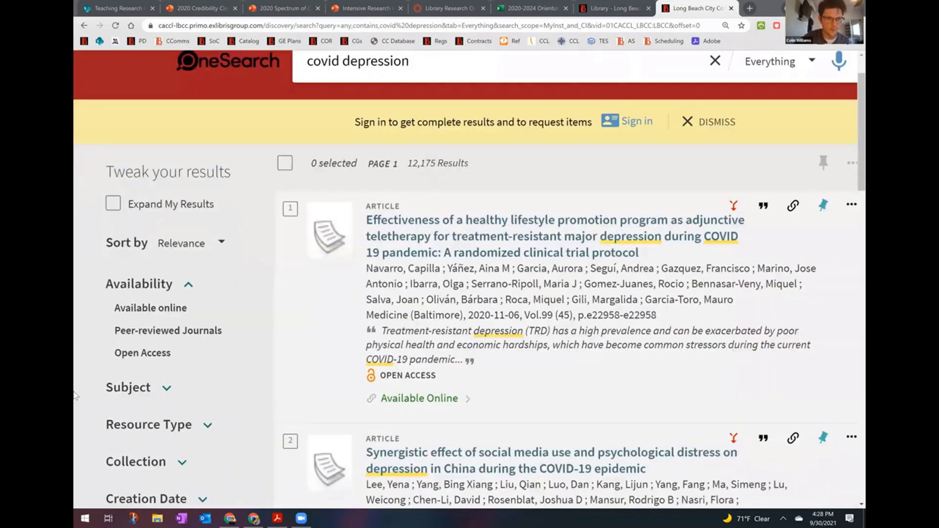
pyautogui.hotkey('ctrl', '+')
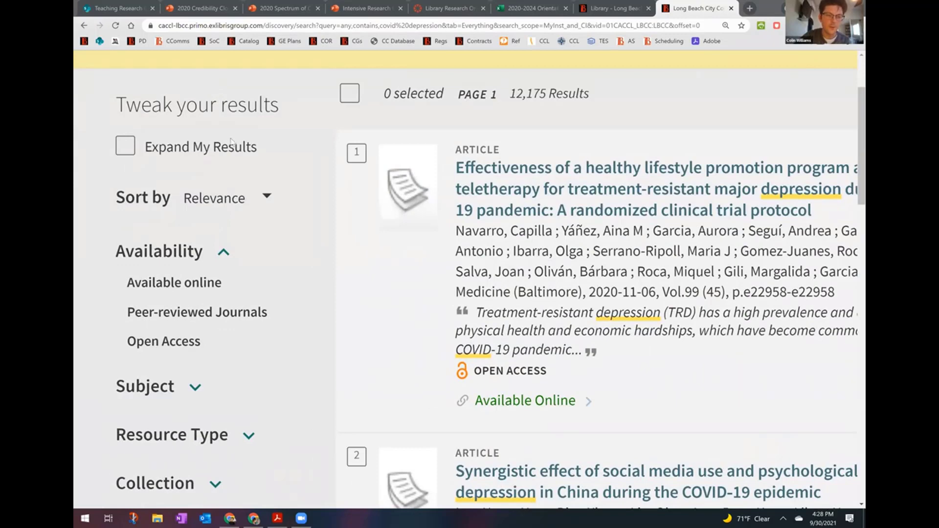
pyautogui.moveTo(296, 311)
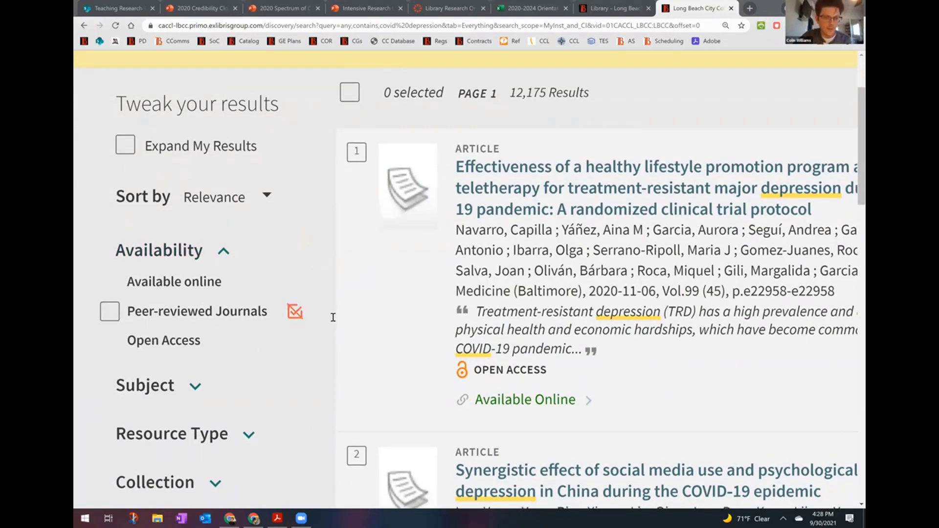
pyautogui.scroll(-1, 334, 318)
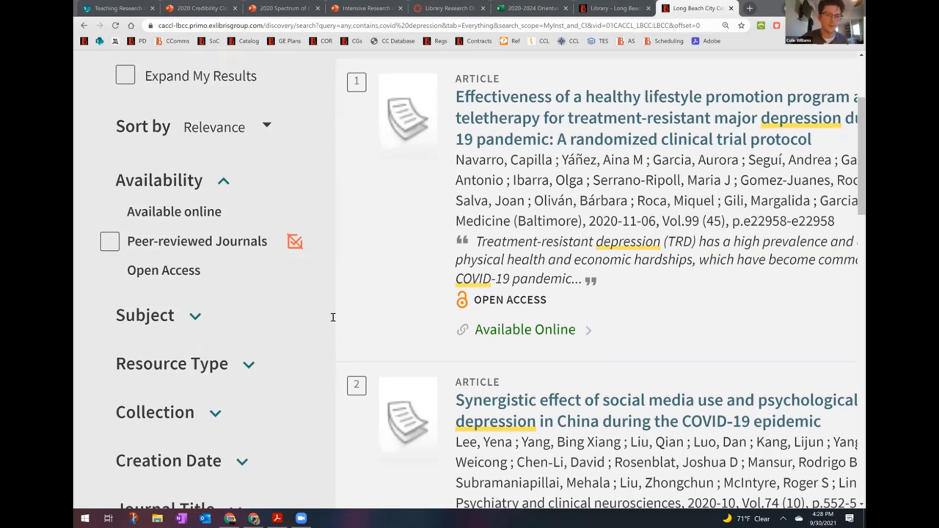
pyautogui.scroll(-1, 333, 317)
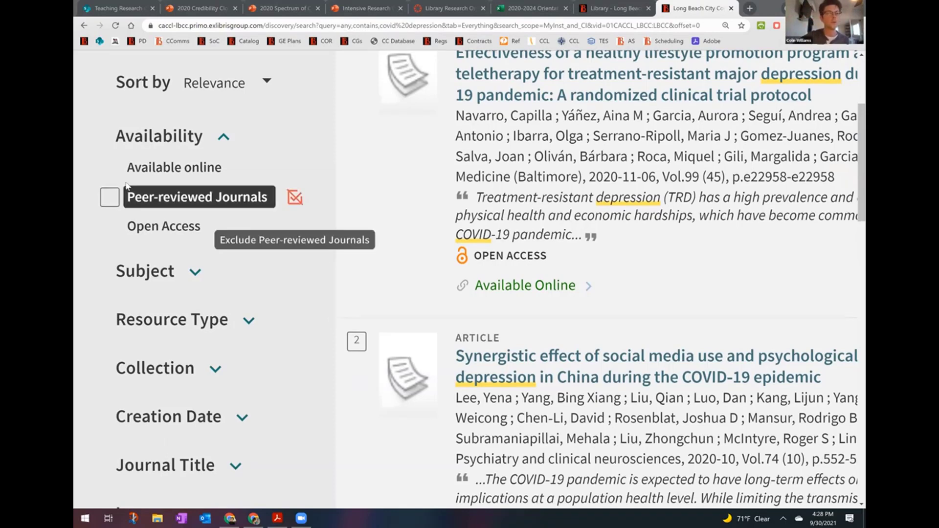
# - Review the Availability filter options: Available online, Peer-reviewed Journals and Open Access
pyautogui.moveTo(107, 167)
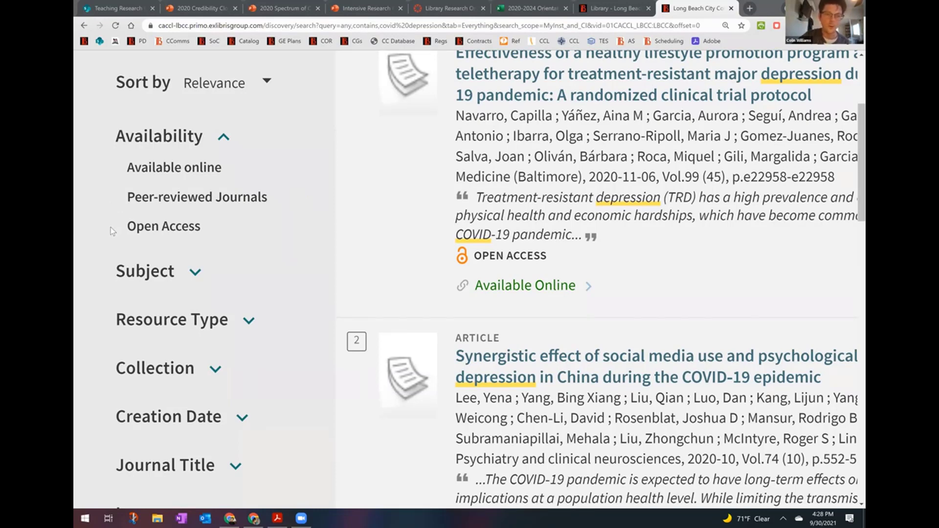
pyautogui.moveTo(111, 227)
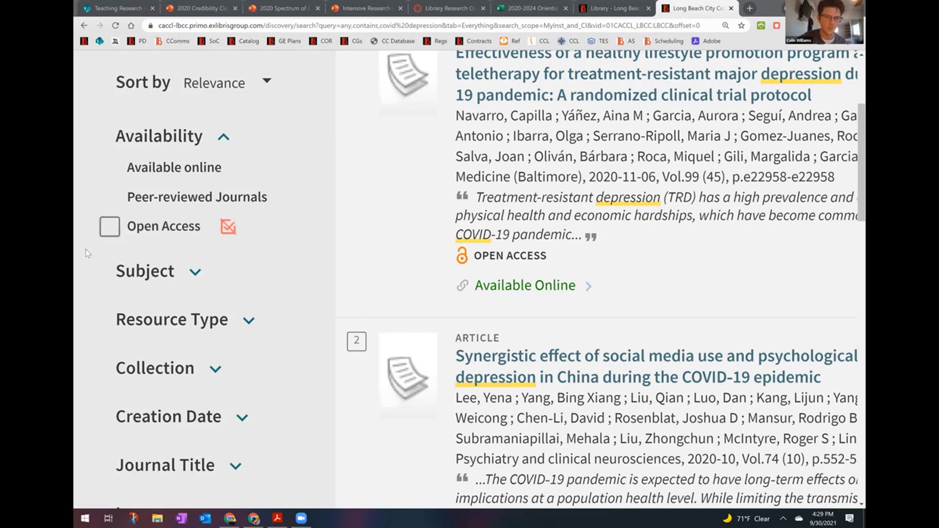
pyautogui.scroll(-2, 89, 271)
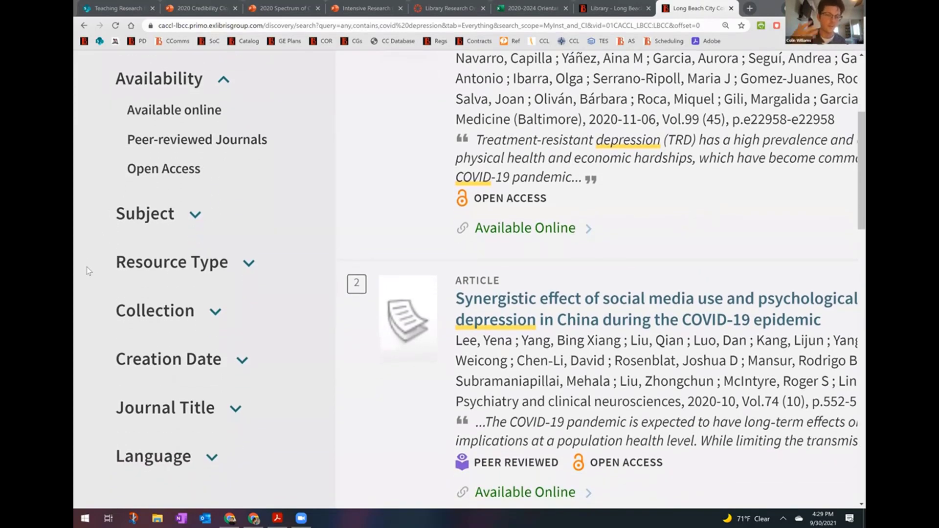
# - Expand the Subject filter, look through its list of subject terms, and collapse it again
pyautogui.click(195, 215)
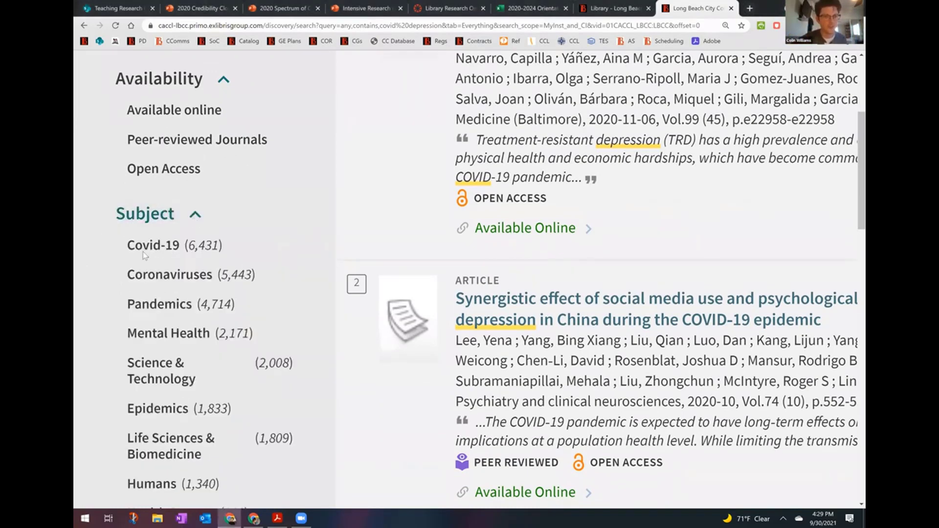
pyautogui.scroll(-2, 93, 313)
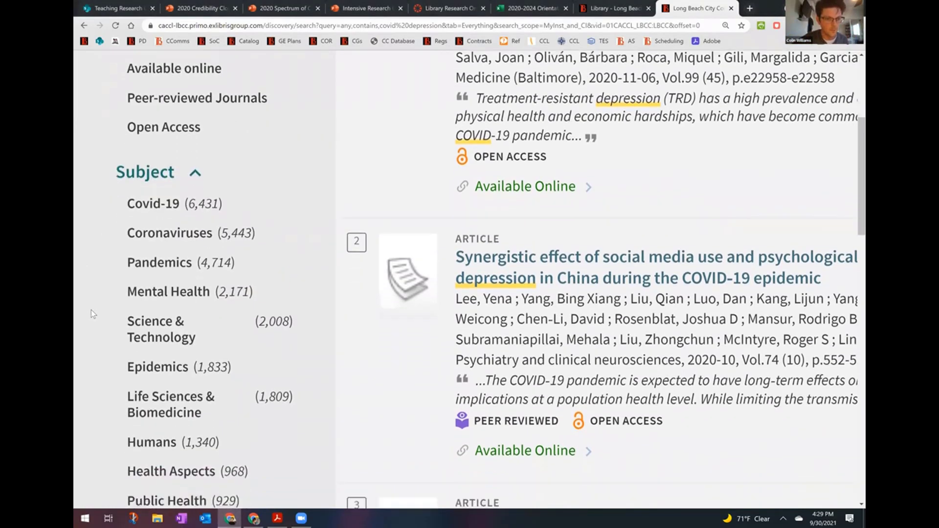
pyautogui.scroll(-2, 93, 314)
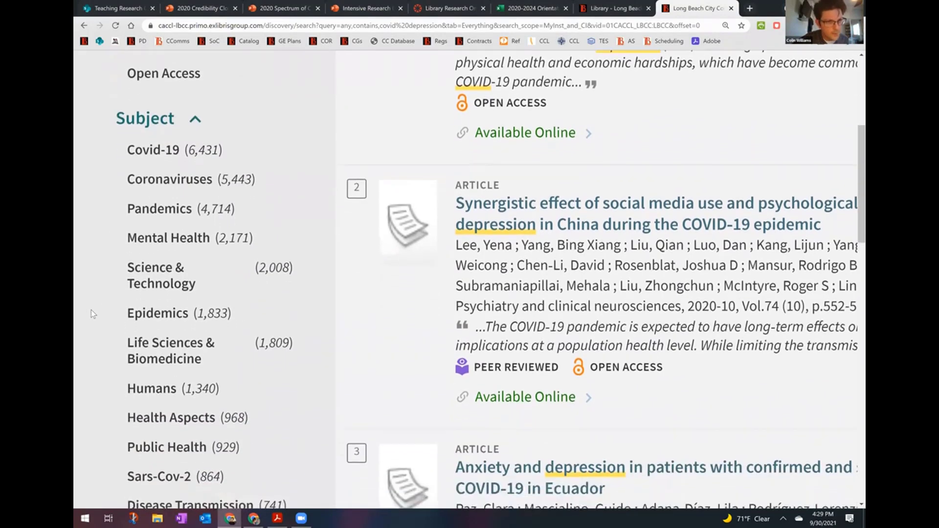
pyautogui.scroll(-1, 93, 314)
pyautogui.scroll(-1, 93, 314)
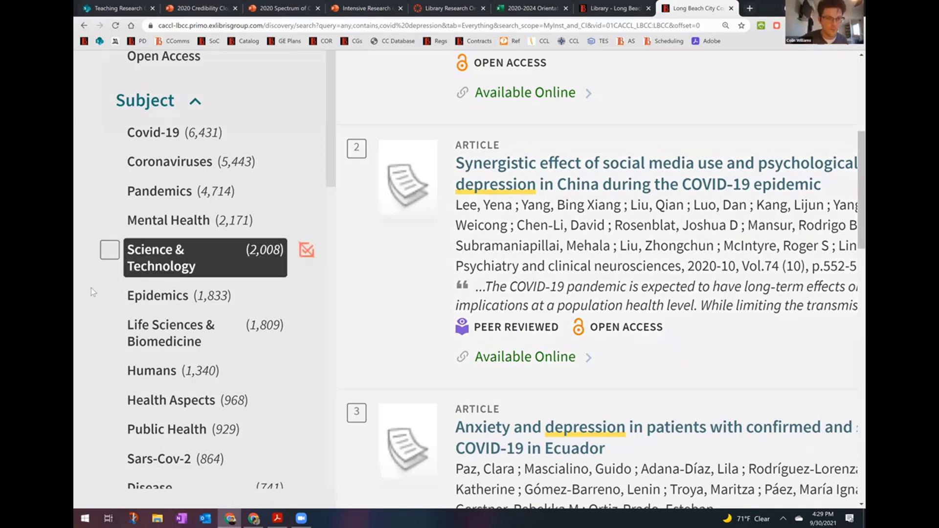
pyautogui.scroll(-1, 122, 220)
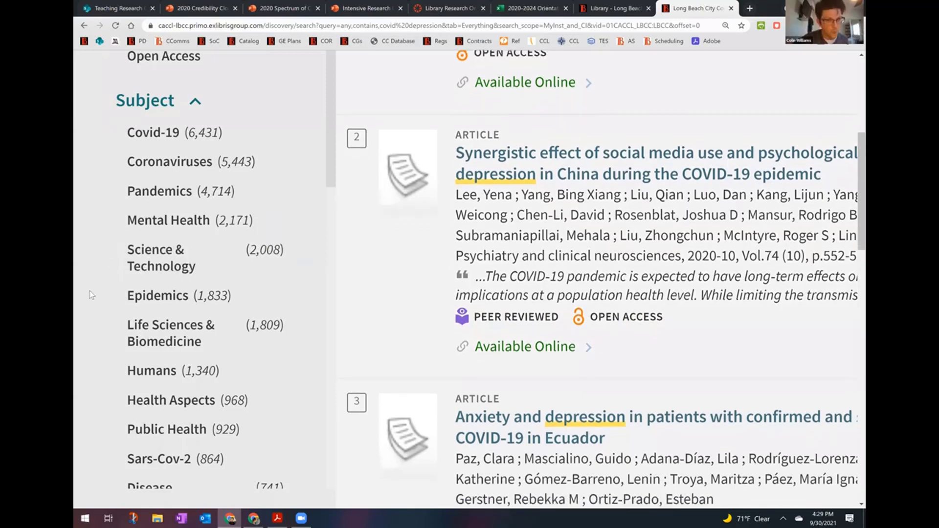
pyautogui.click(195, 102)
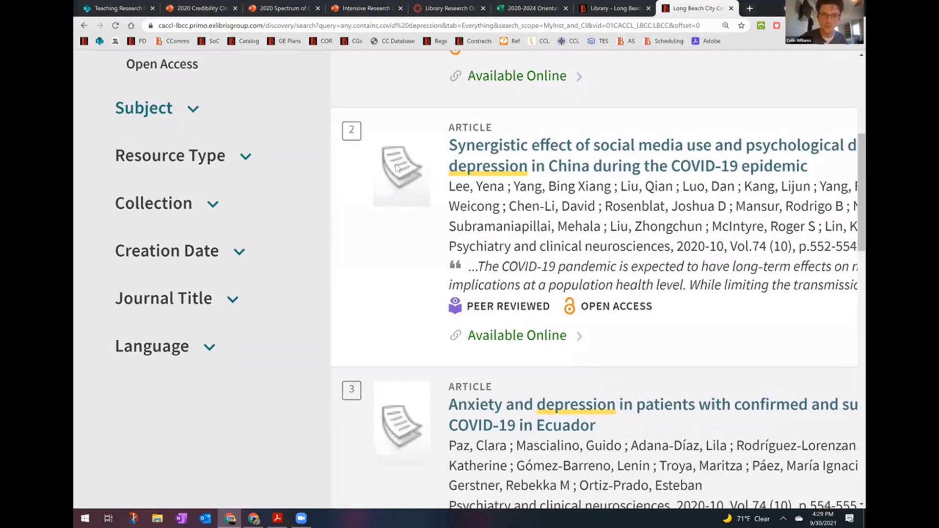
# - Examine the sign-in notice above the results and the first article's pin for adding the item, at a larger view
pyautogui.hotkey('ctrl', '-')
pyautogui.scroll(4, 624, 134)
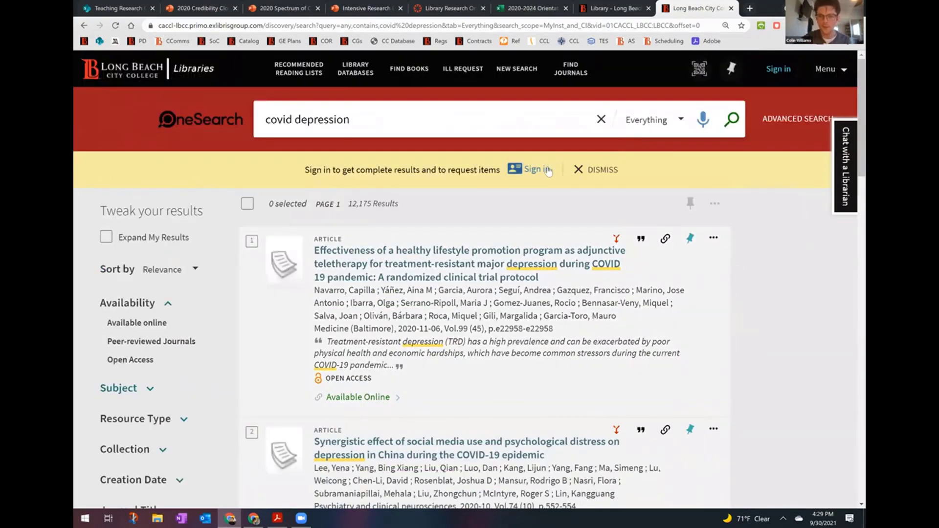
pyautogui.hotkey('ctrl', '+')
pyautogui.hotkey('ctrl', '+')
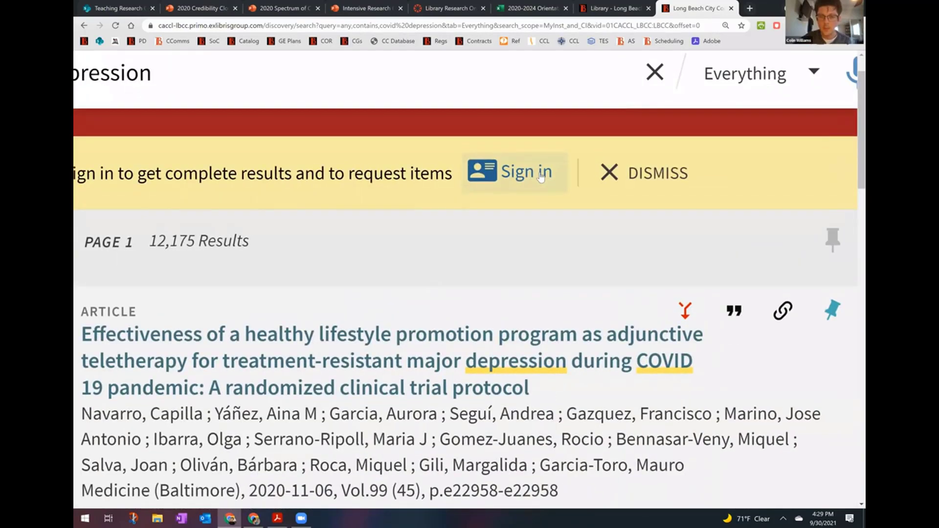
pyautogui.hotkey('ctrl', '-')
pyautogui.hotkey('ctrl', '-')
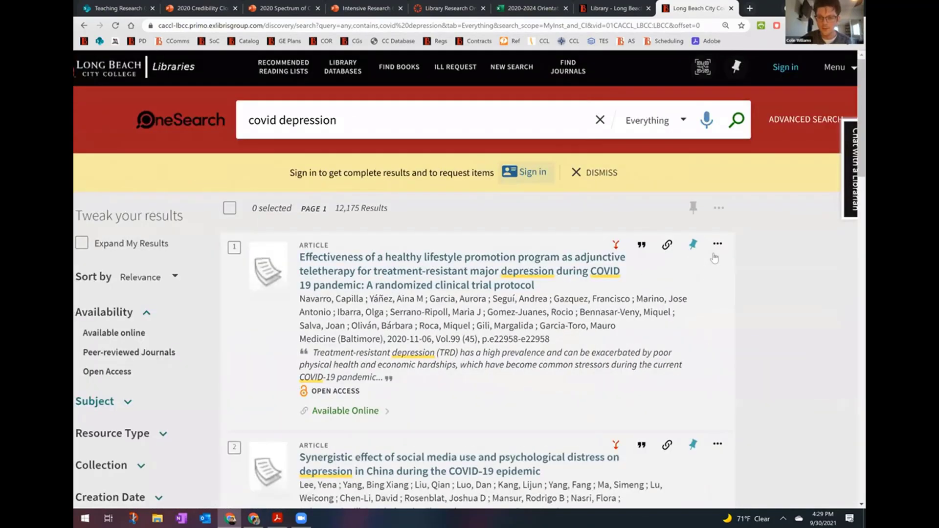
pyautogui.scroll(5, 674, 246)
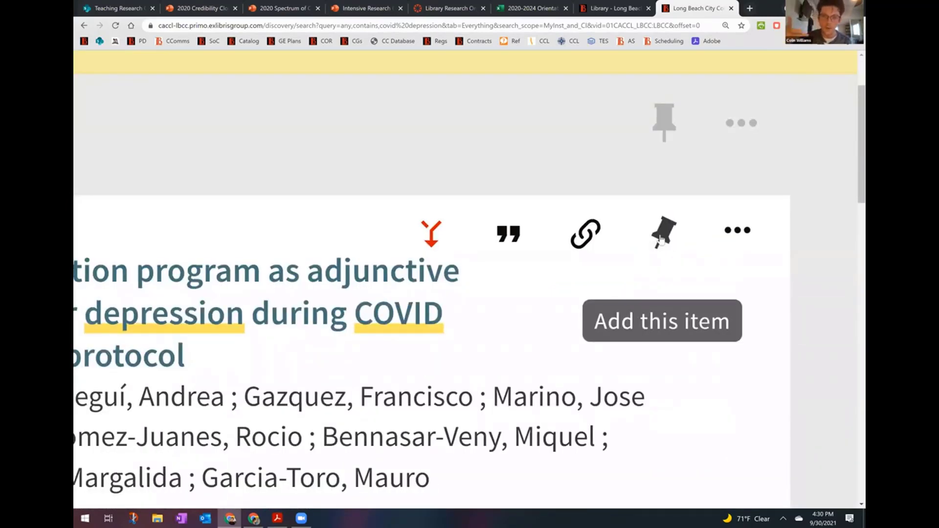
pyautogui.scroll(-5, 661, 240)
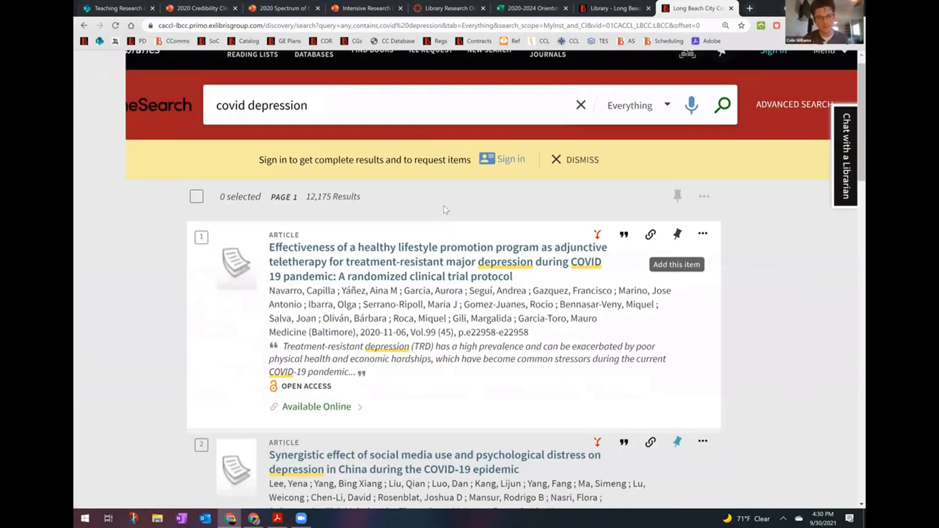
pyautogui.scroll(-2, 446, 209)
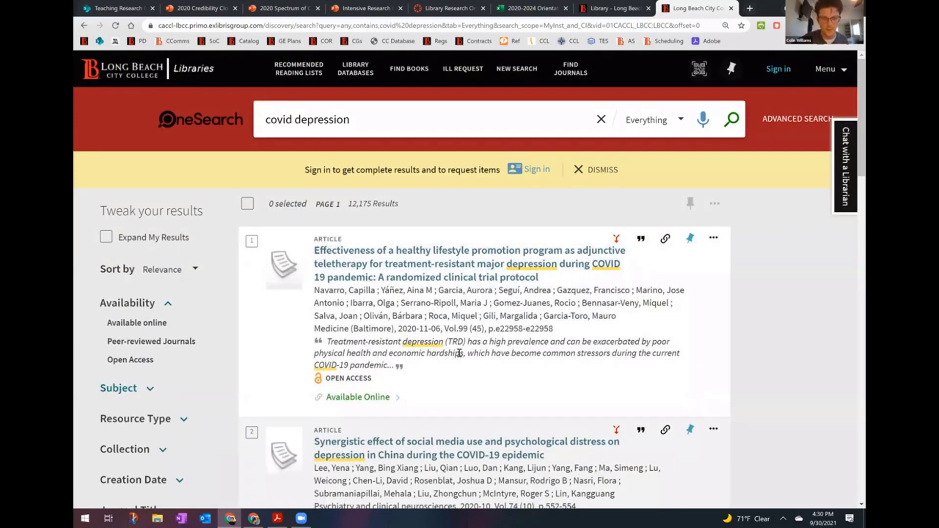
# - Look over the first three article records, including their titles, authors, journal details, snippets, and peer-reviewed and open-access labels
pyautogui.scroll(-1, 459, 354)
pyautogui.scroll(-2, 459, 358)
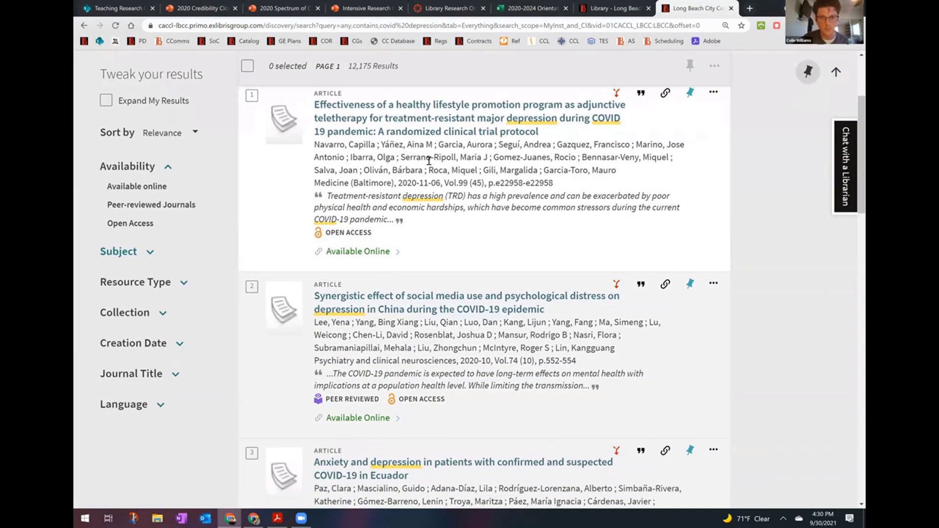
pyautogui.scroll(1, 429, 161)
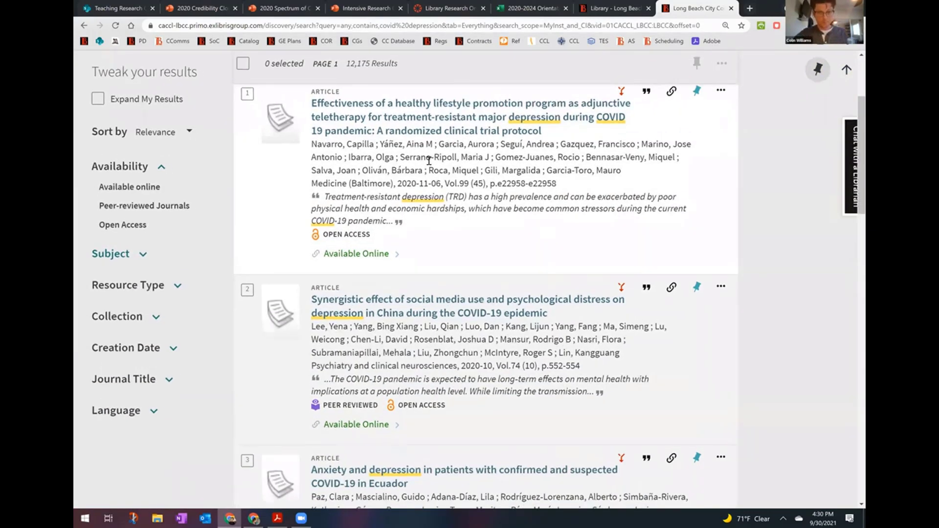
pyautogui.scroll(1, 429, 161)
pyautogui.scroll(1, 429, 161)
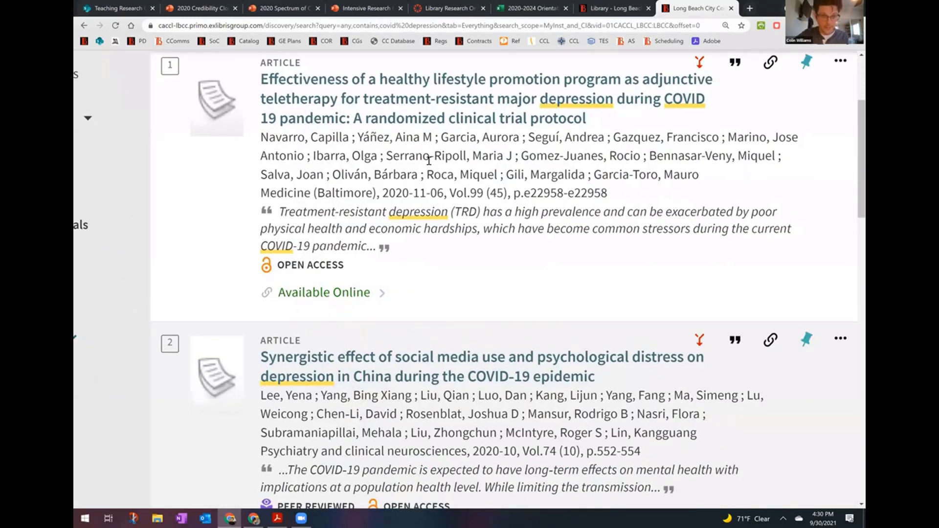
pyautogui.hscroll(1, 430, 160)
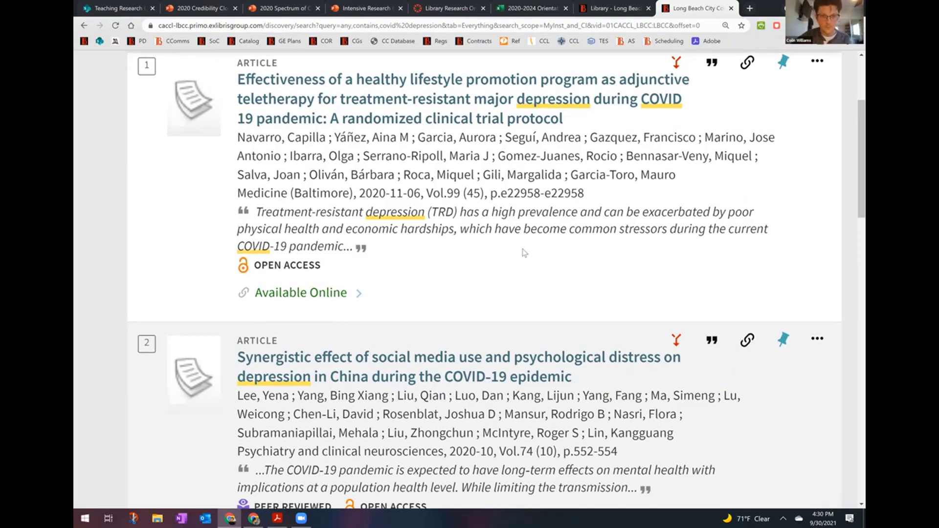
pyautogui.scroll(-3, 524, 253)
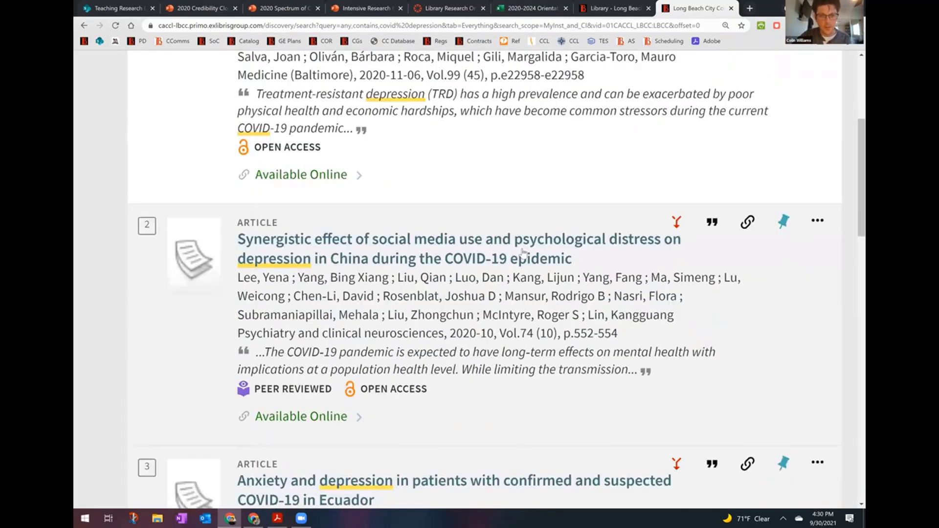
pyautogui.scroll(-2, 523, 250)
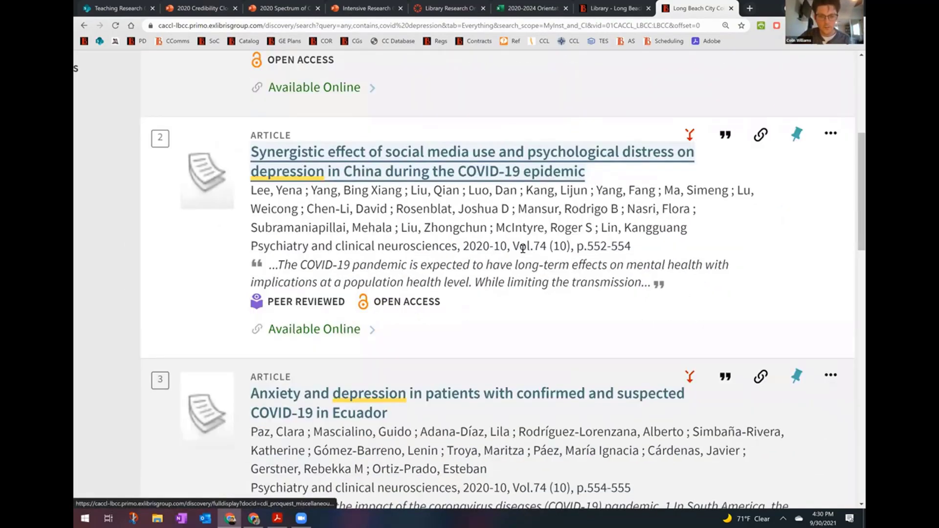
pyautogui.scroll(-1, 523, 249)
pyautogui.hscroll(1, 523, 248)
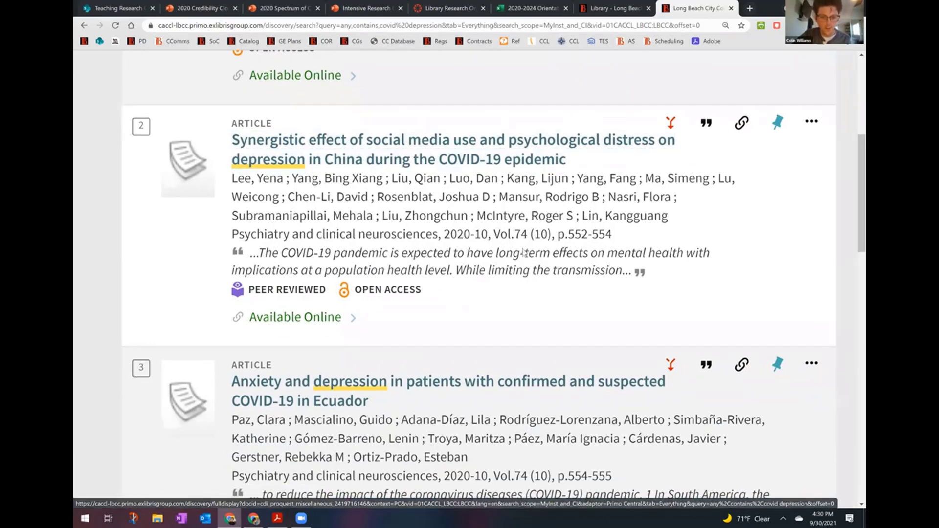
pyautogui.scroll(5, 524, 253)
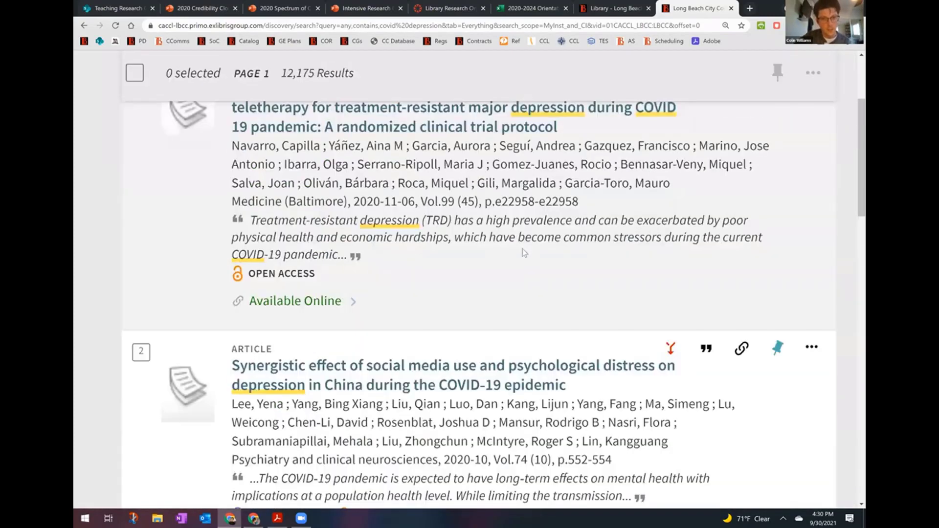
pyautogui.scroll(2, 467, 183)
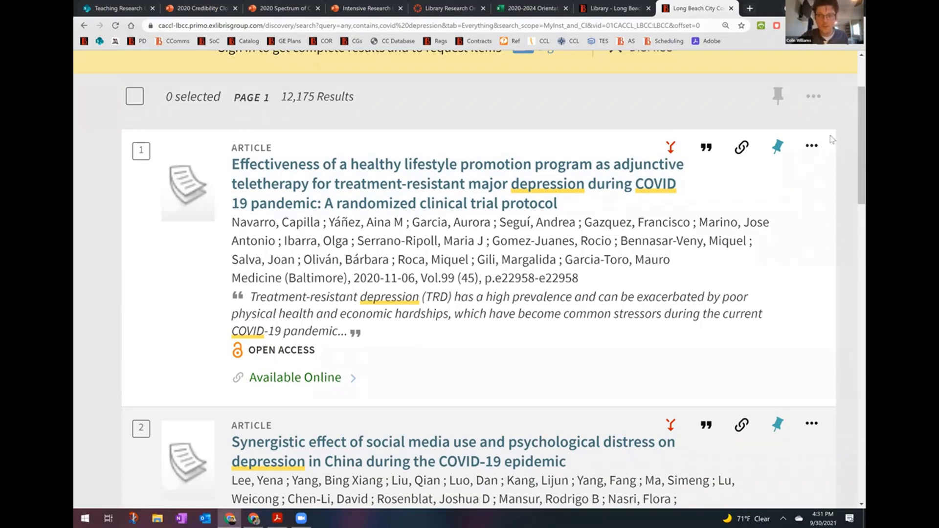
# - Open the first article's citation options, examine the MLA (8th edition) citation and the copy option, and close them
pyautogui.scroll(3, 582, 164)
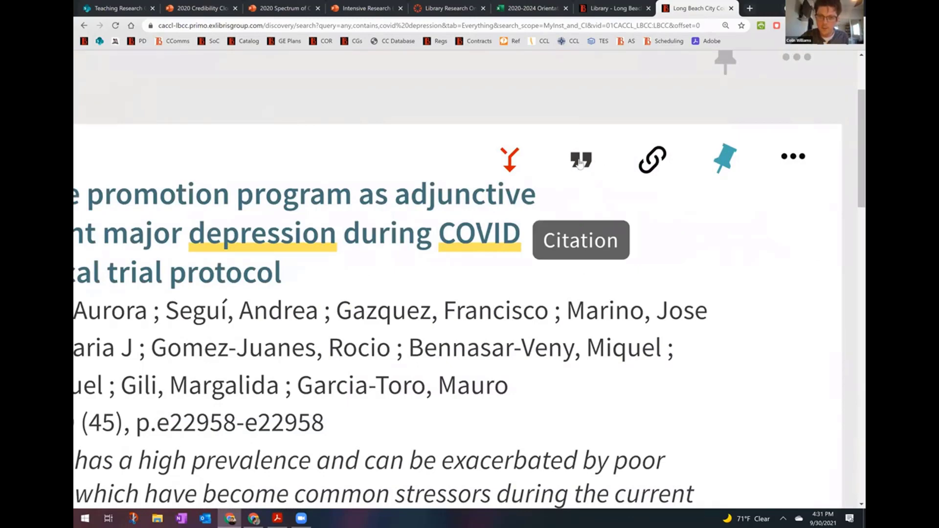
pyautogui.click(579, 164)
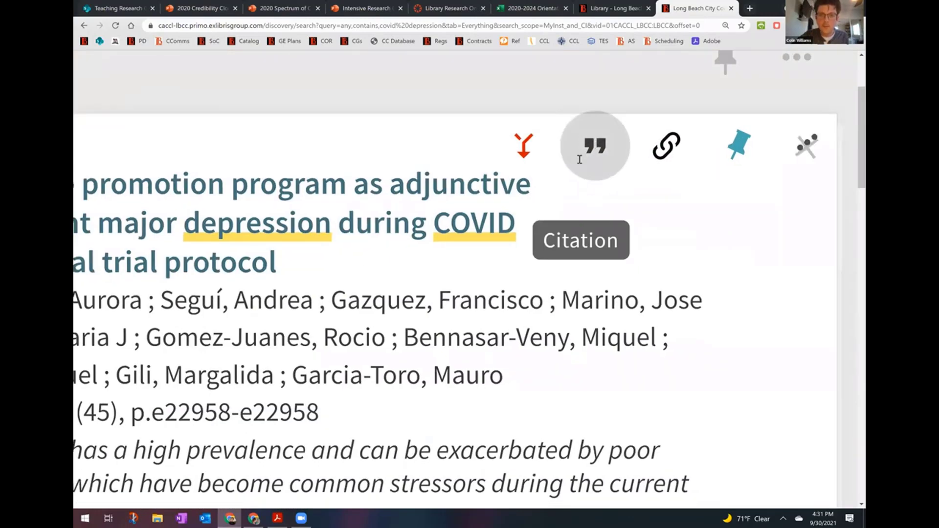
pyautogui.scroll(-2, 579, 161)
pyautogui.scroll(-2, 543, 455)
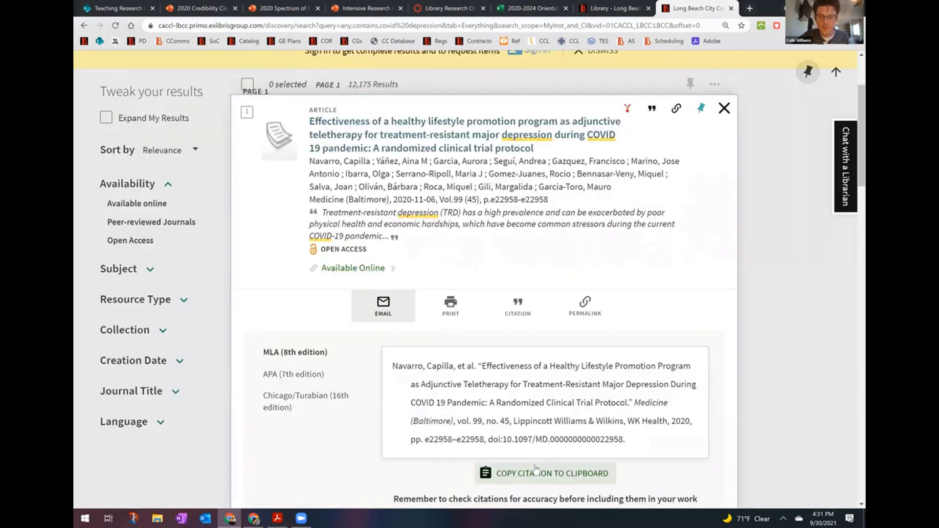
pyautogui.scroll(1, 537, 469)
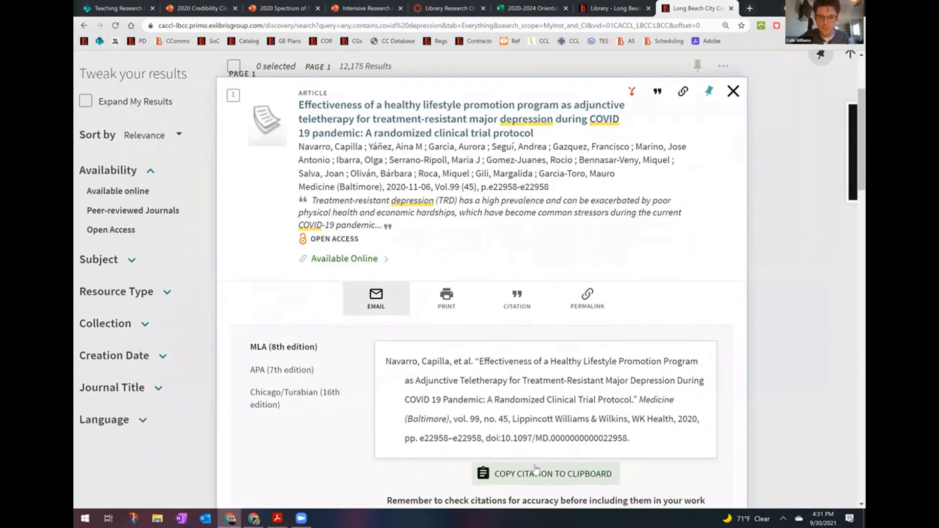
pyautogui.scroll(1, 536, 468)
pyautogui.scroll(3, 516, 477)
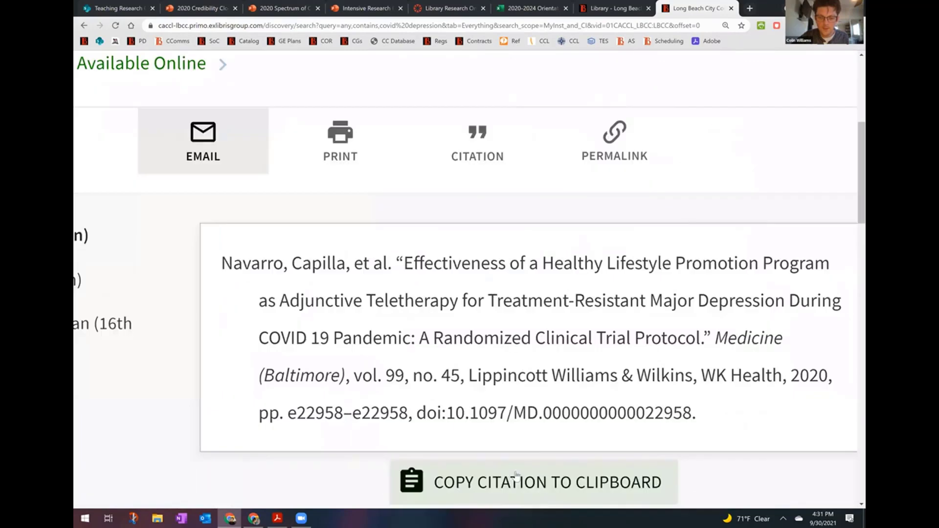
pyautogui.scroll(-3, 516, 474)
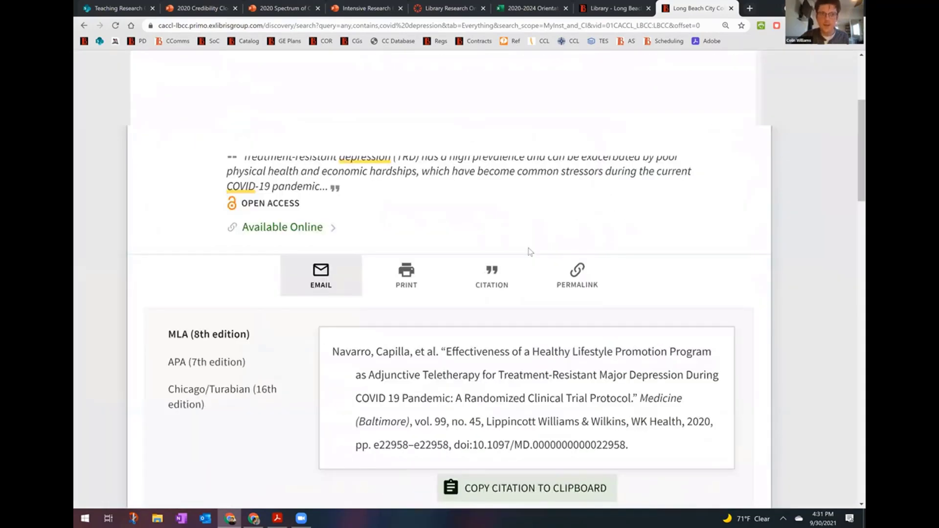
pyautogui.scroll(-2, 711, 150)
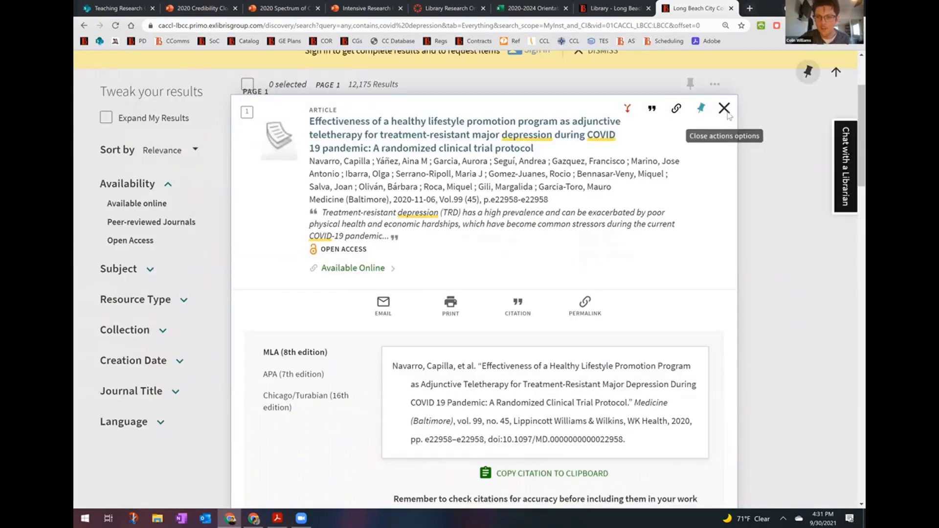
pyautogui.click(724, 109)
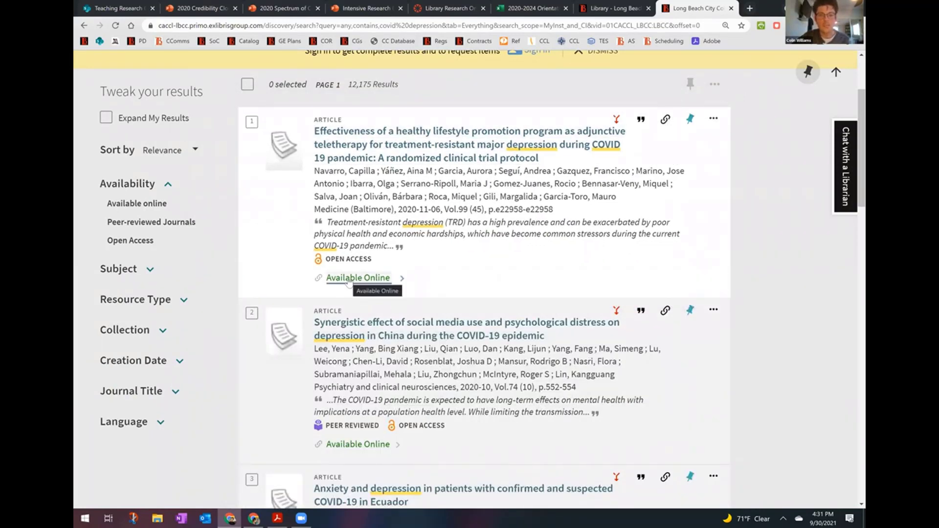
# - Examine the first article's Available Online link at a larger view and return to the normal view of the results
pyautogui.hotkey('ctrl', '+')
pyautogui.hotkey('ctrl', '+')
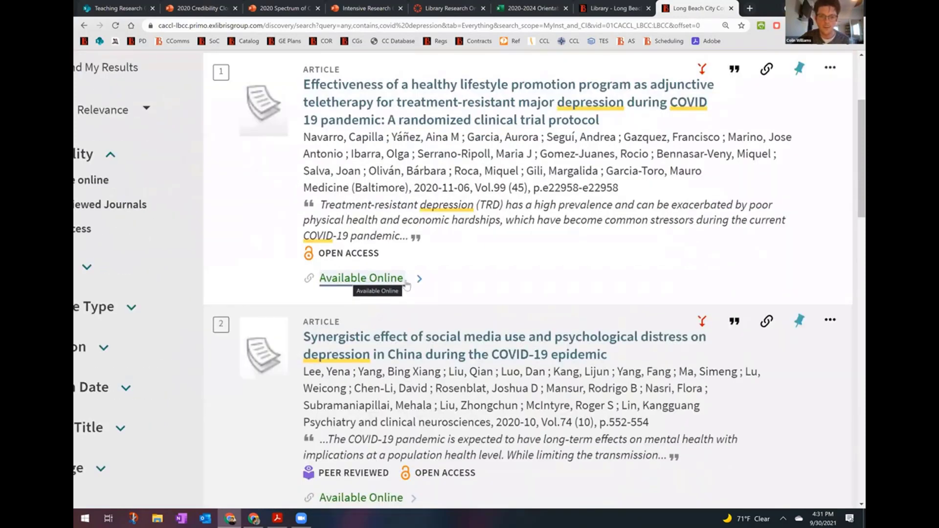
pyautogui.hotkey('ctrl', '+')
pyautogui.hotkey('ctrl', '+')
pyautogui.hotkey('ctrl', '-')
pyautogui.hotkey('ctrl', '-')
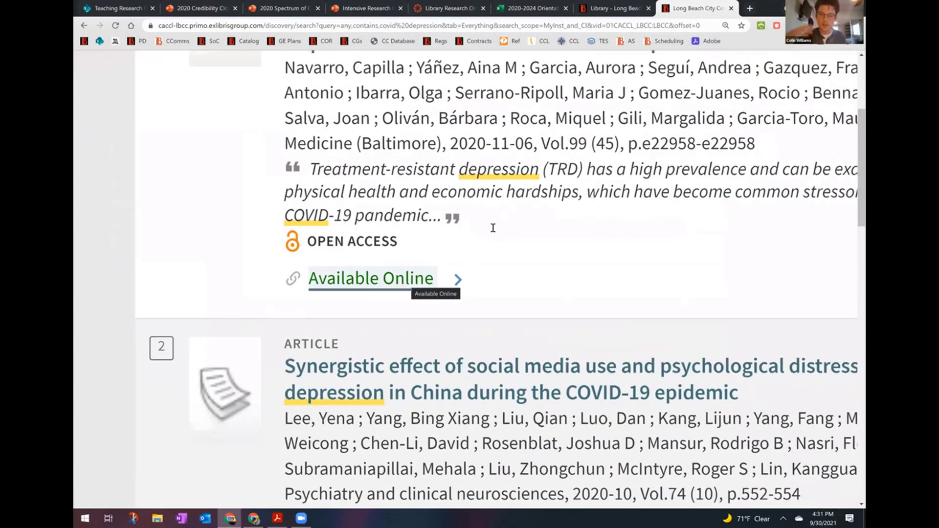
pyautogui.hotkey('ctrl', '-')
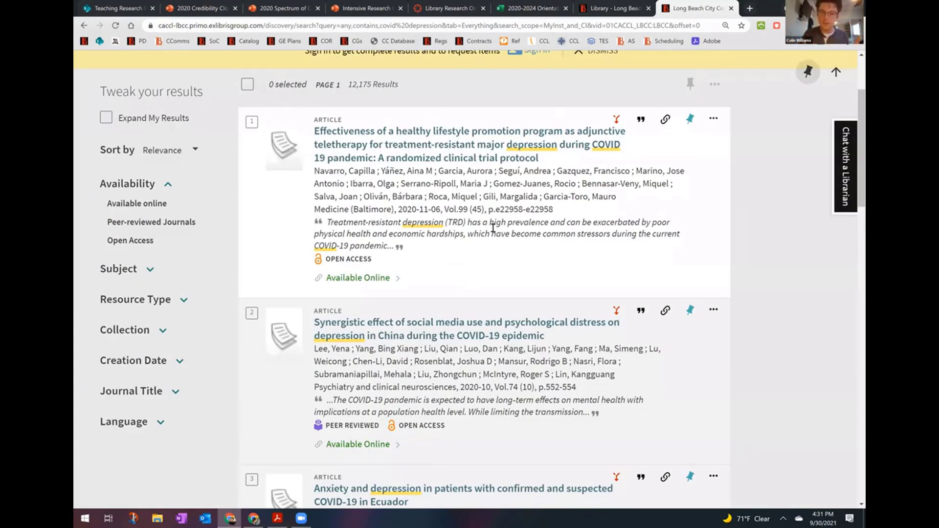
# - Open the first article's full record and look over its Send to options and the full text sources under View Online
pyautogui.click(509, 148)
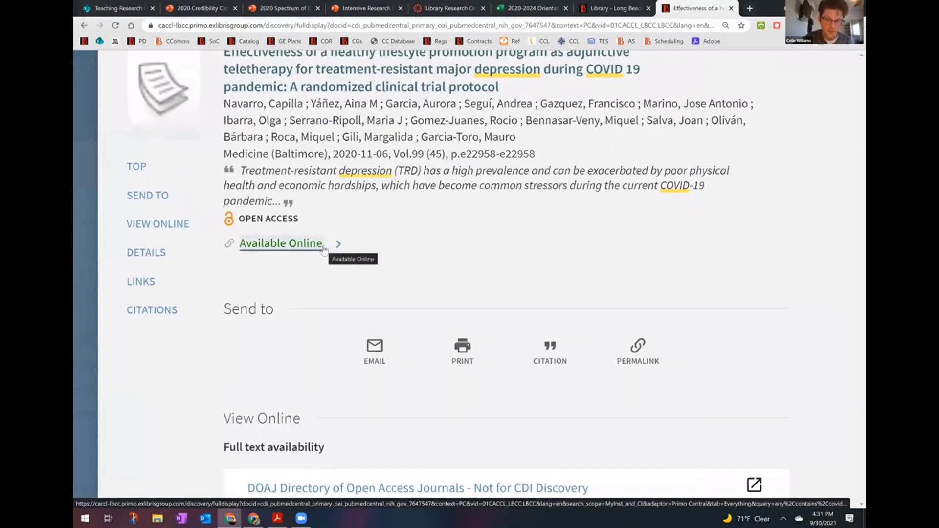
pyautogui.scroll(-4, 383, 255)
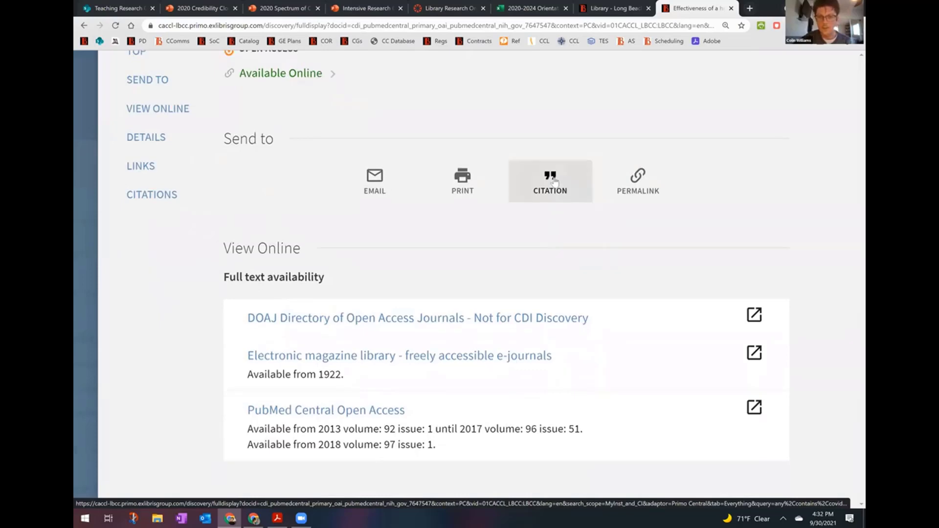
pyautogui.scroll(-1, 555, 182)
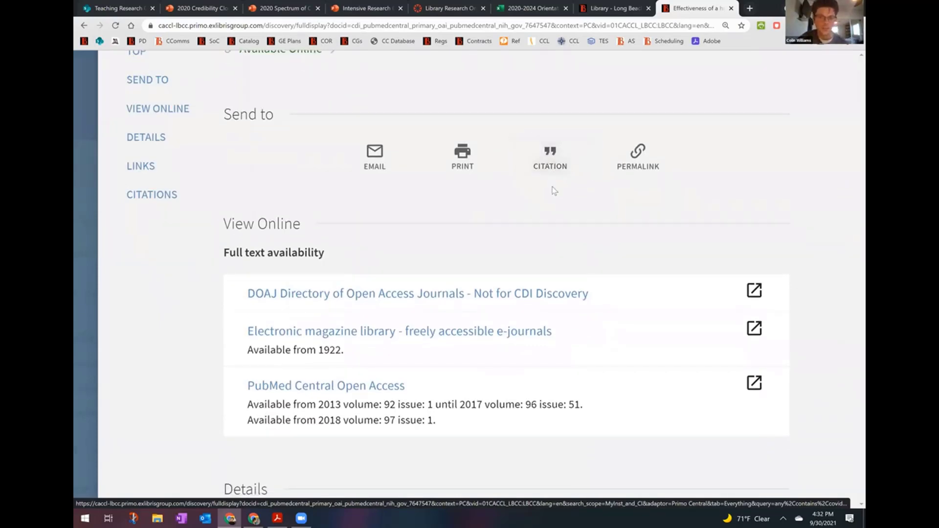
pyautogui.scroll(-2, 556, 215)
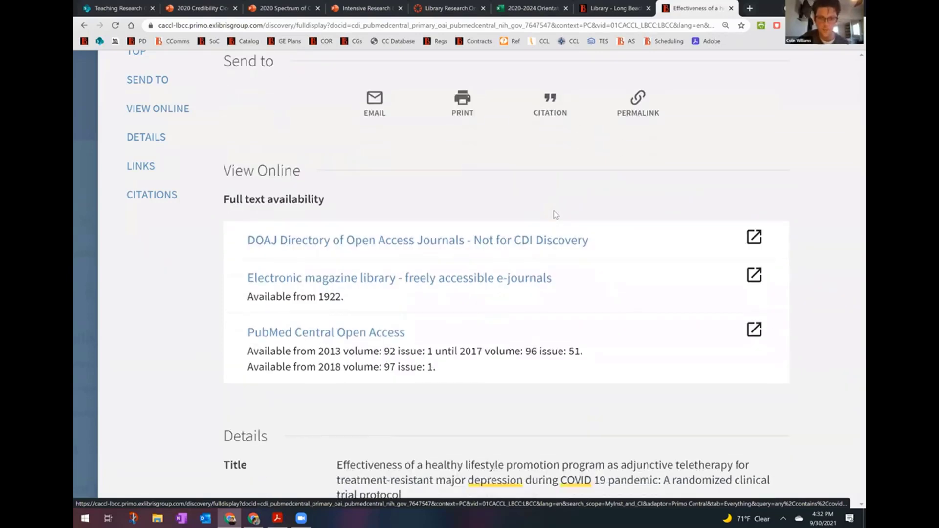
pyautogui.scroll(-1, 556, 214)
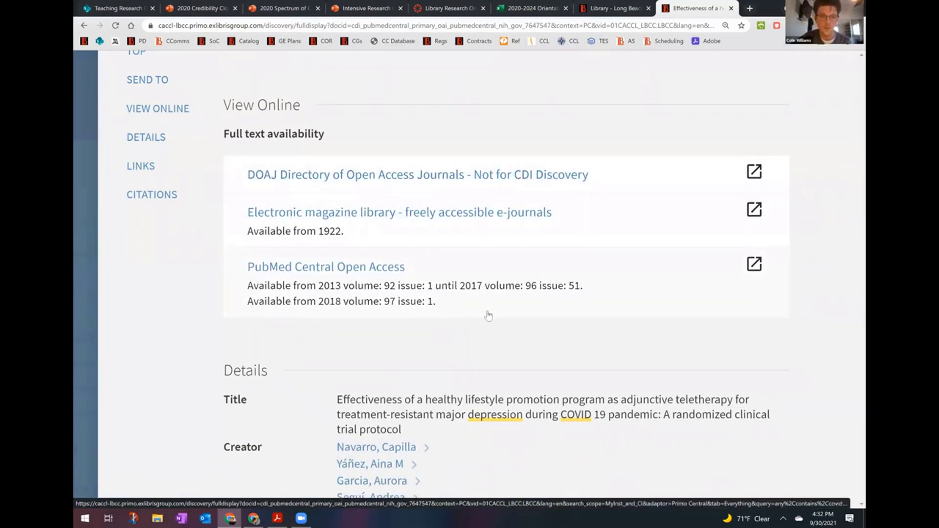
# - Examine the title and the linked creators in the Details section of the article record
pyautogui.scroll(-3, 488, 315)
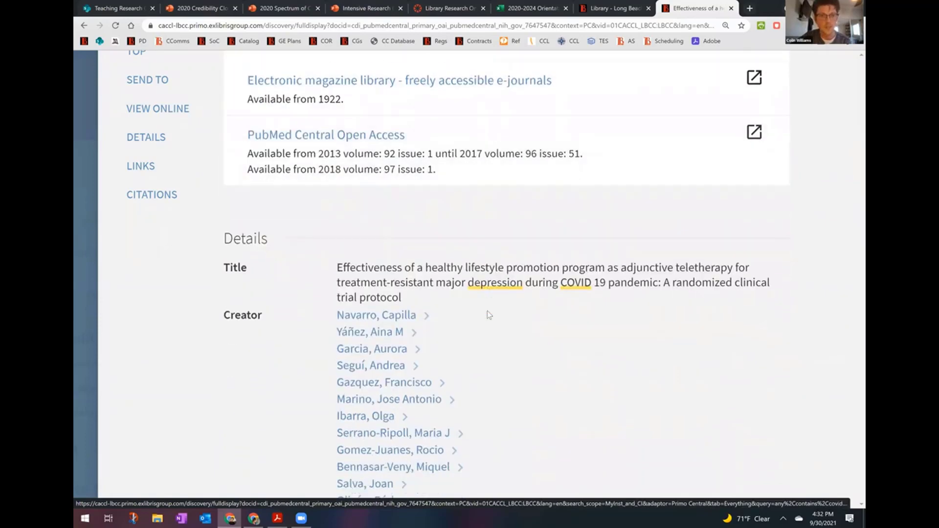
pyautogui.scroll(-3, 488, 316)
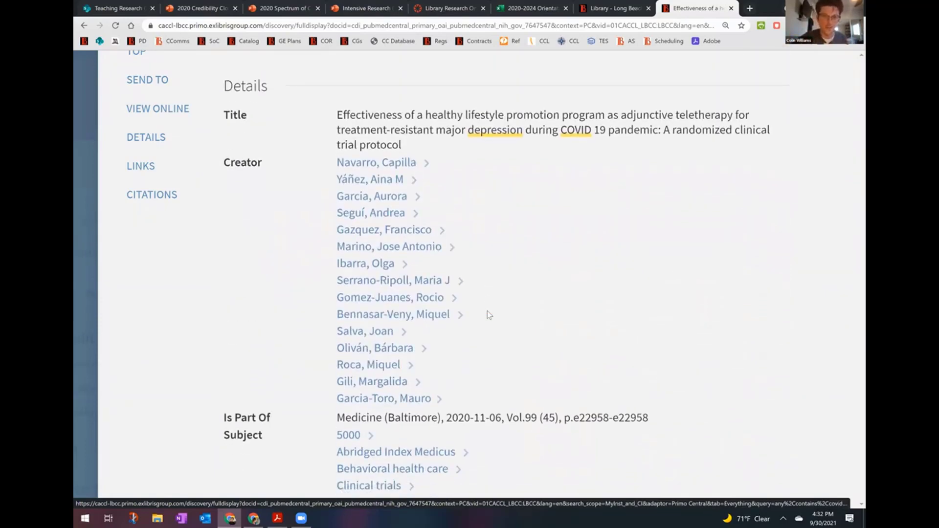
pyautogui.scroll(-1, 506, 262)
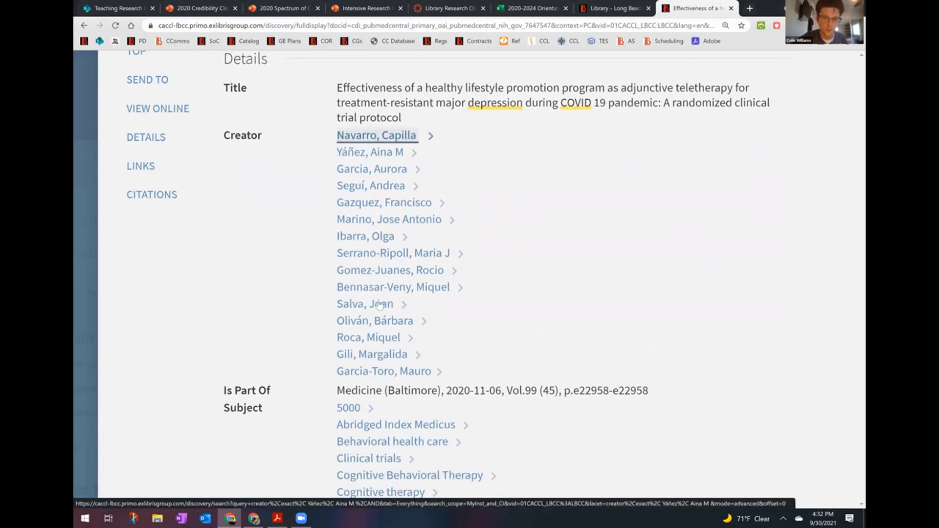
# - Look through the journal details and the full list of linked subject terms in the article record
pyautogui.scroll(-3, 509, 329)
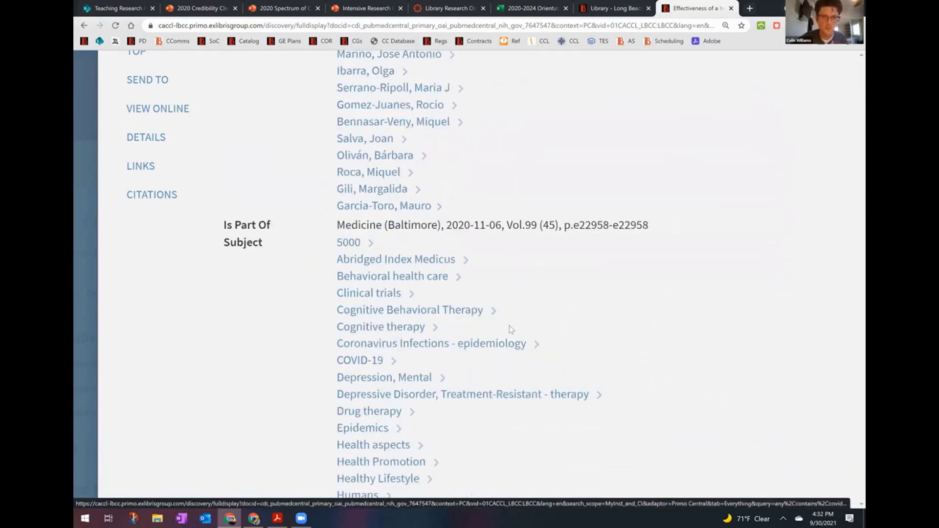
pyautogui.scroll(-3, 510, 329)
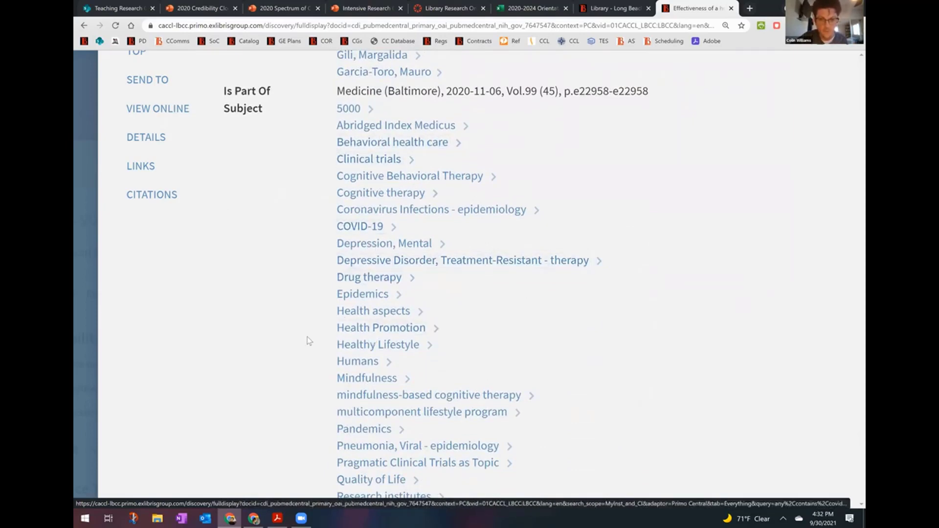
pyautogui.scroll(-1, 309, 341)
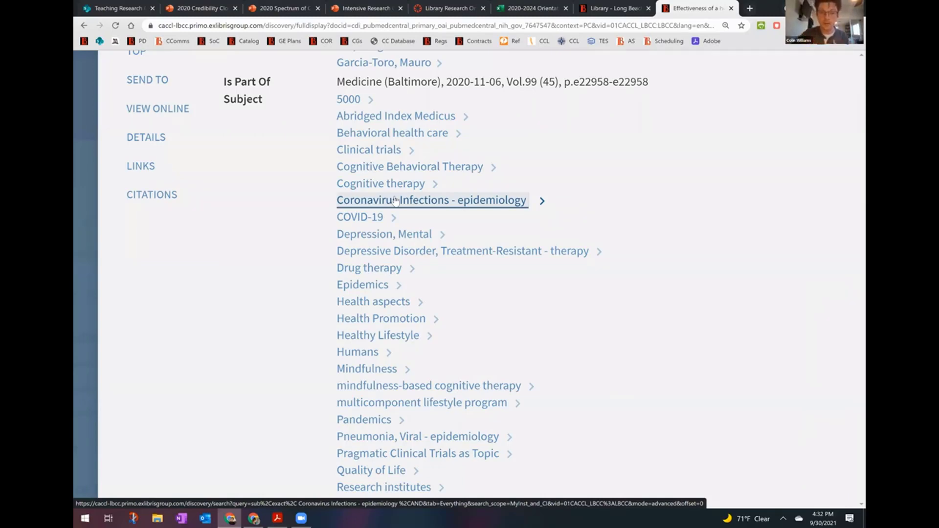
pyautogui.scroll(-1, 395, 200)
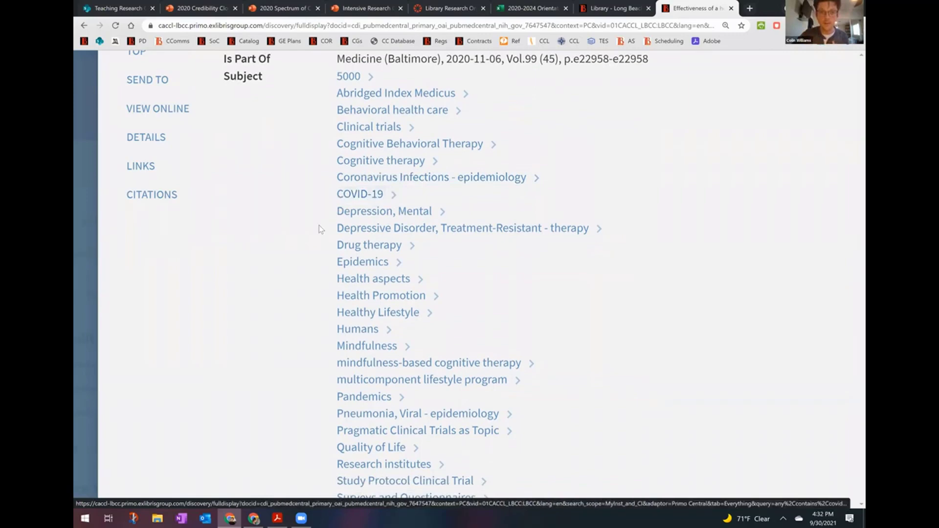
pyautogui.scroll(-1, 319, 229)
pyautogui.scroll(-1, 319, 228)
pyautogui.scroll(1, 319, 229)
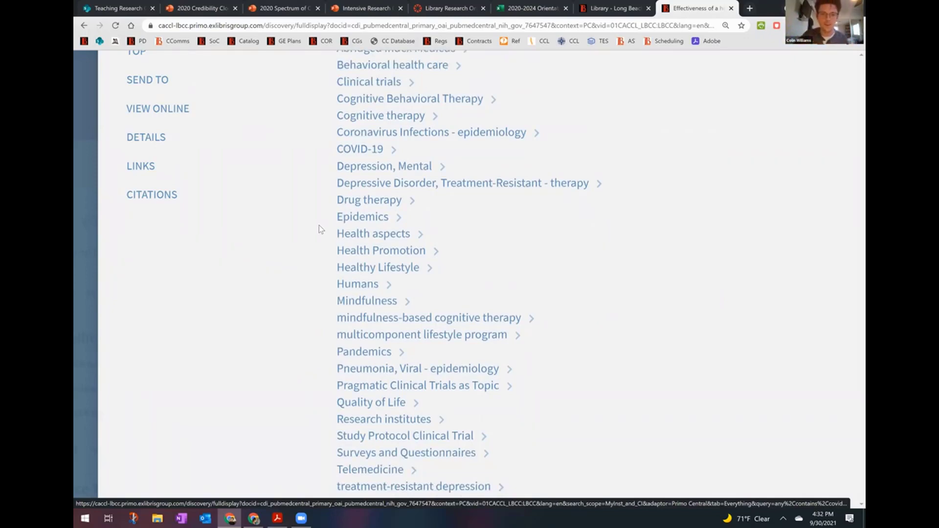
pyautogui.scroll(-2, 321, 229)
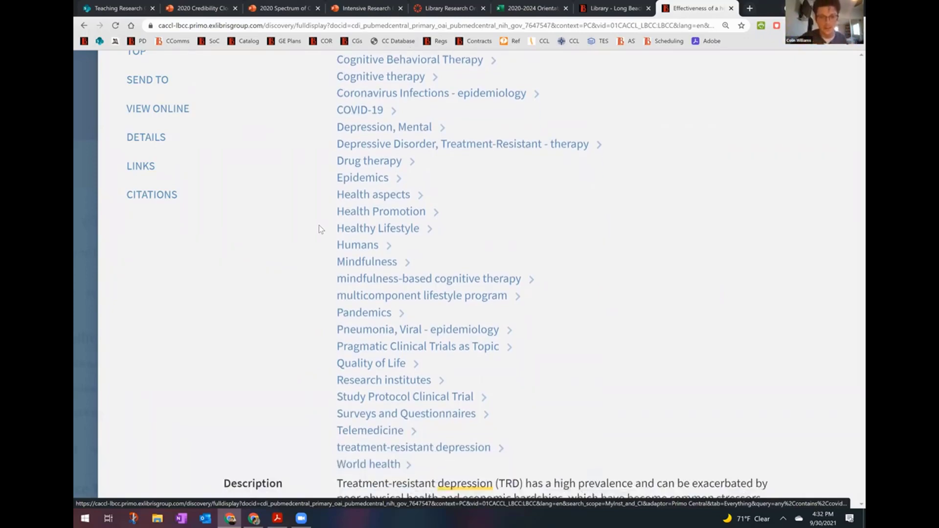
# - Examine the record's Description, then its publisher, source and identifier details
pyautogui.scroll(-2, 321, 229)
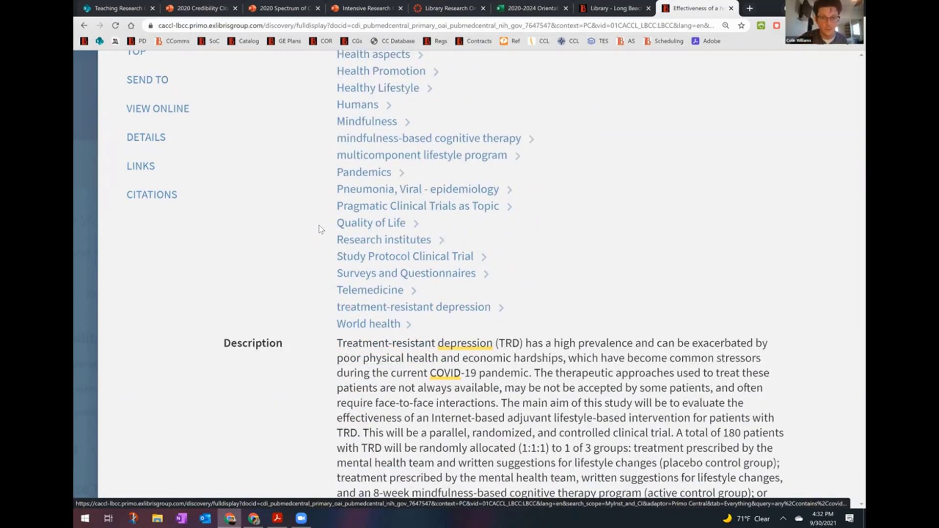
pyautogui.scroll(-3, 321, 229)
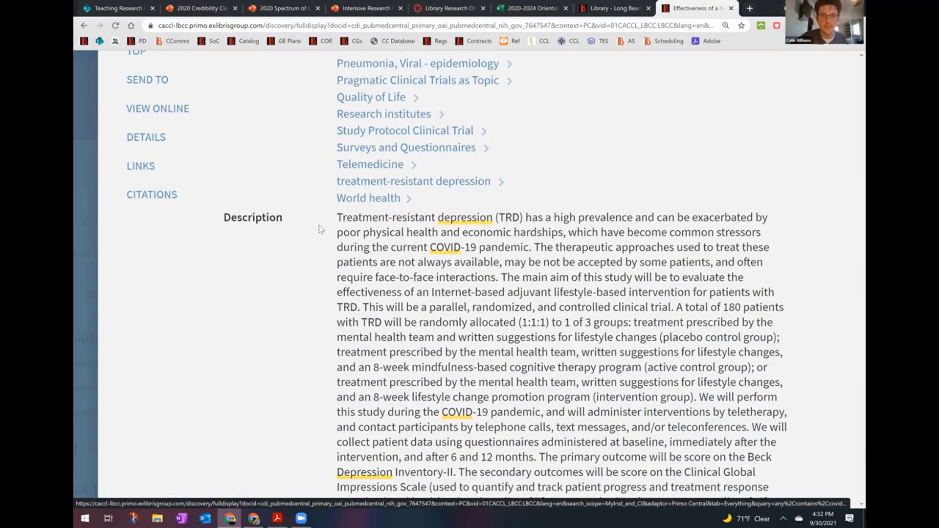
pyautogui.scroll(-3, 320, 229)
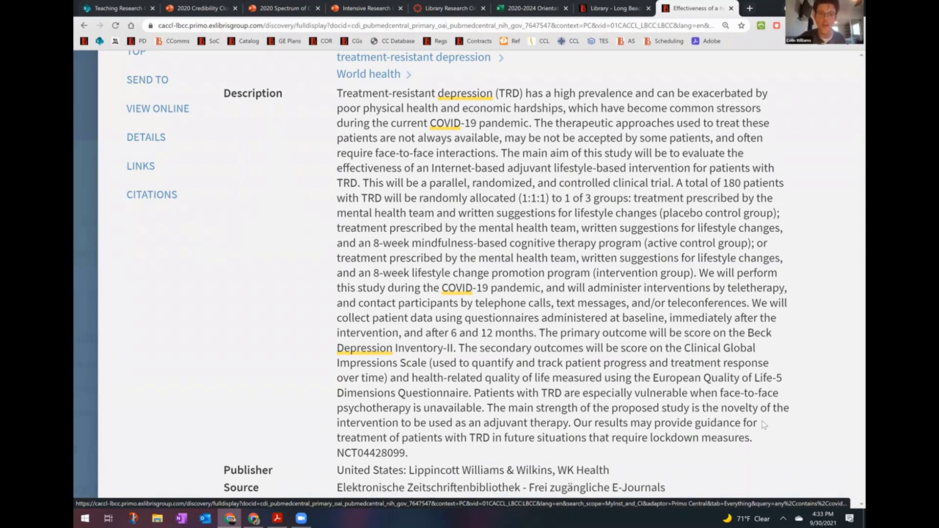
pyautogui.scroll(-2, 765, 425)
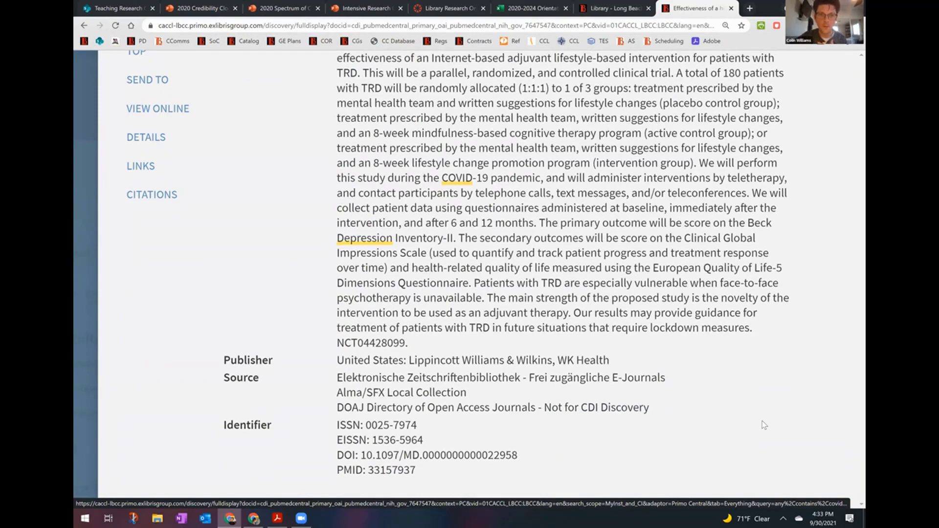
# - Return to View Online in the record and open the full text through the DOAJ Directory of Open Access Journals link
pyautogui.scroll(10, 765, 425)
pyautogui.hotkey('ctrl', '-')
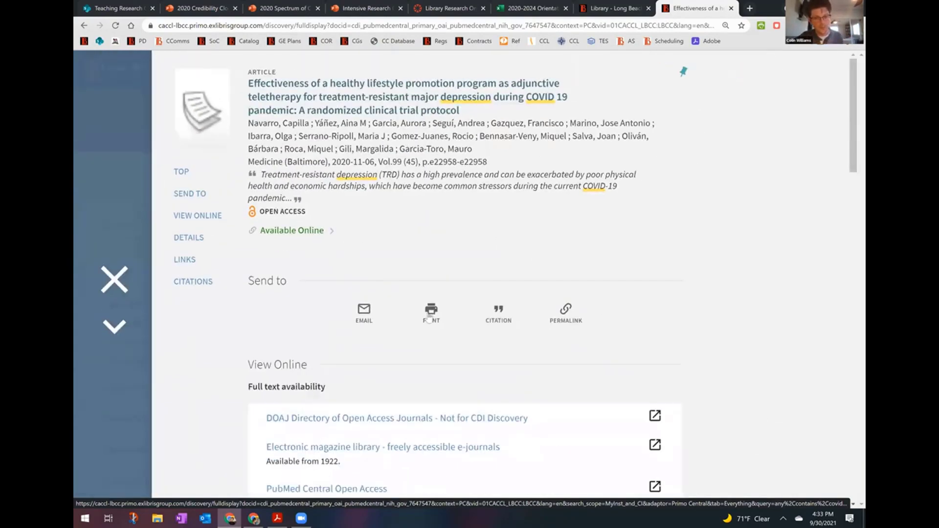
pyautogui.scroll(-3, 373, 270)
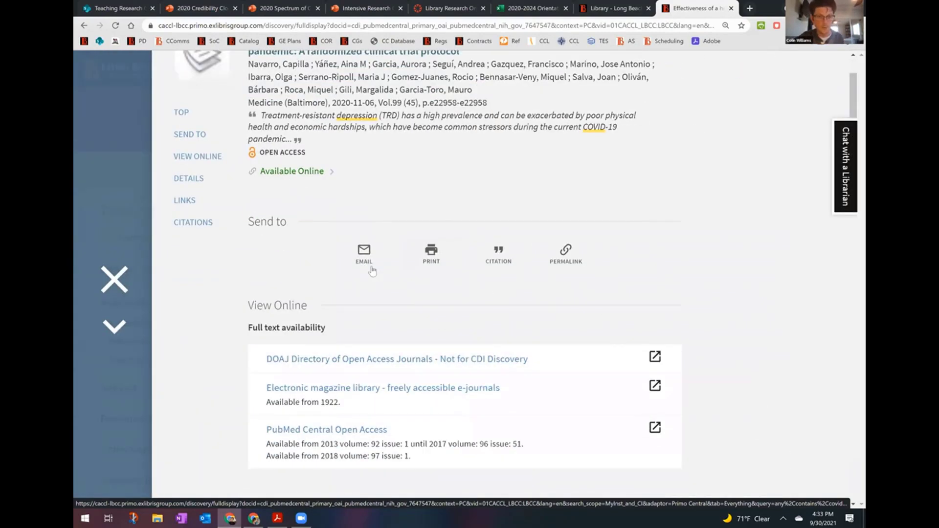
pyautogui.hotkey('ctrl', '+')
pyautogui.hotkey('ctrl', '+')
pyautogui.hotkey('ctrl', '+')
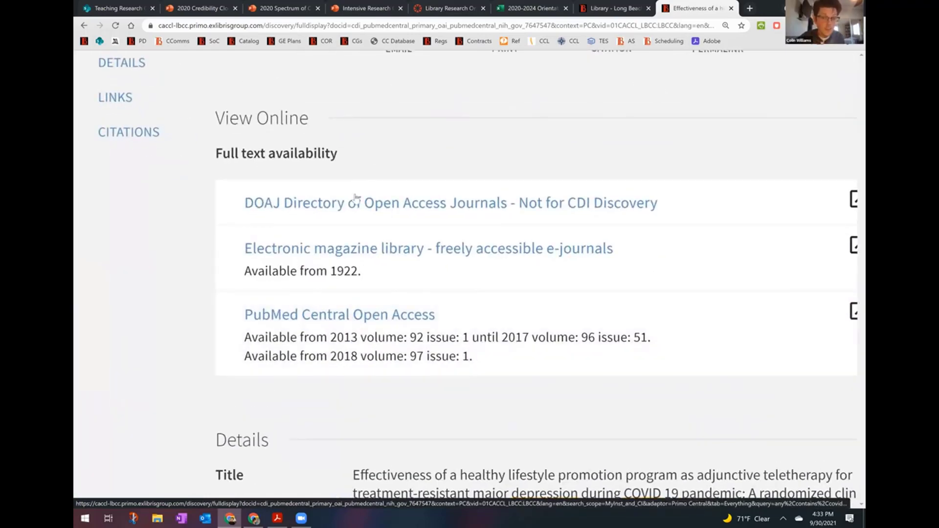
pyautogui.click(354, 203)
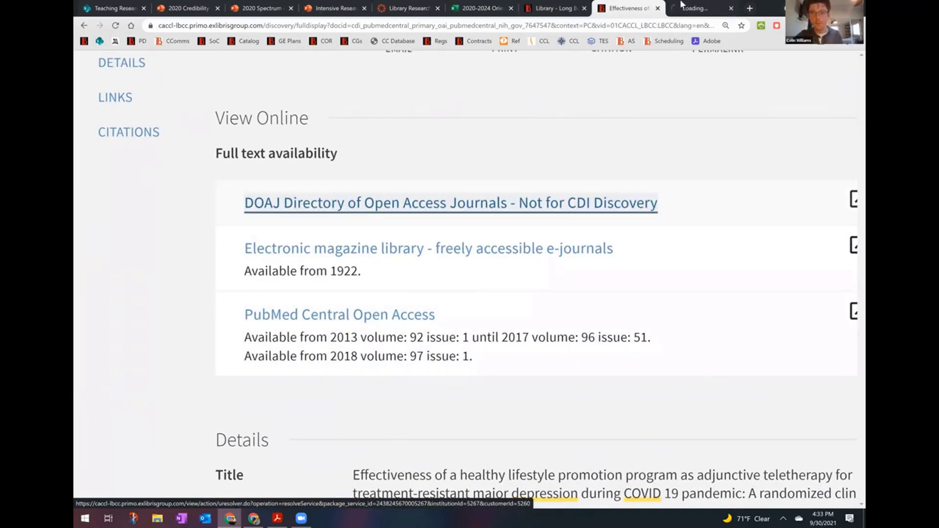
pyautogui.click(691, 6)
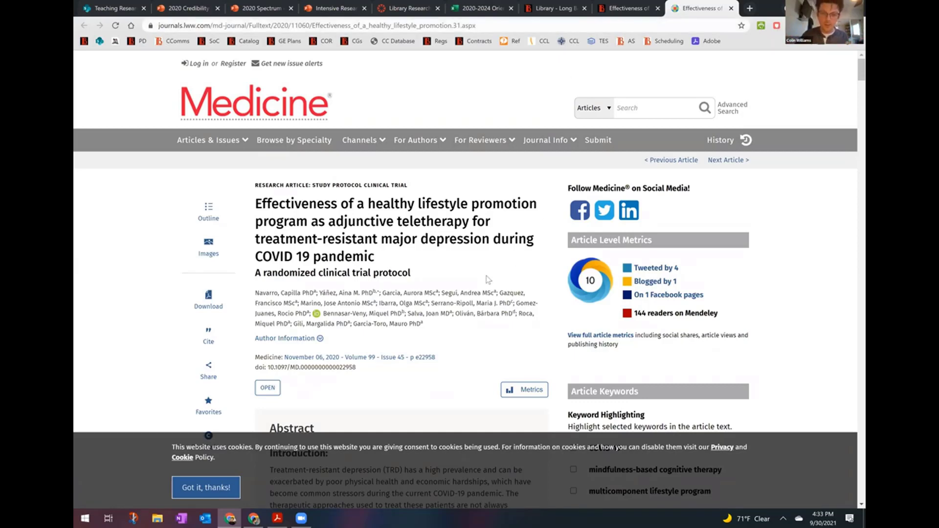
# - Examine the article page on the Medicine journal site at a larger view, from the title and authors into the abstract
pyautogui.hotkey('ctrl', '+')
pyautogui.hotkey('ctrl', '+')
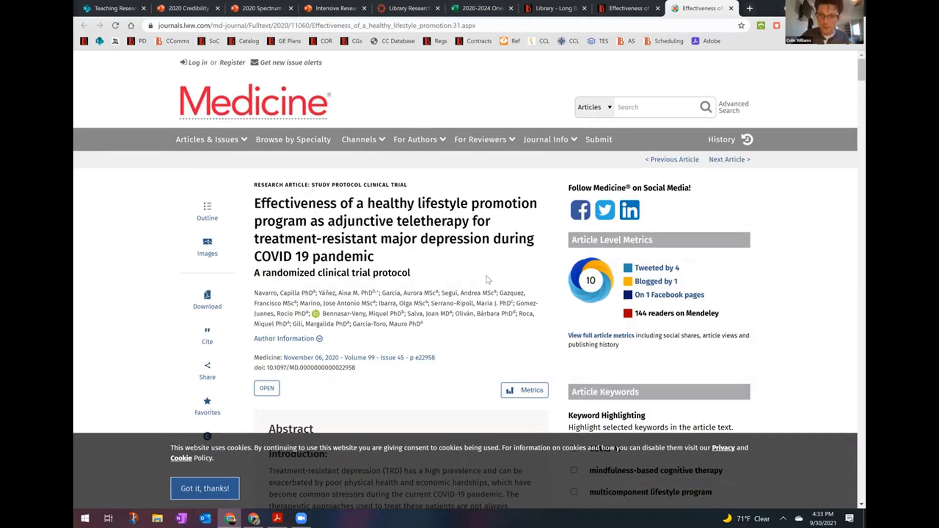
pyautogui.hotkey('ctrl', '+')
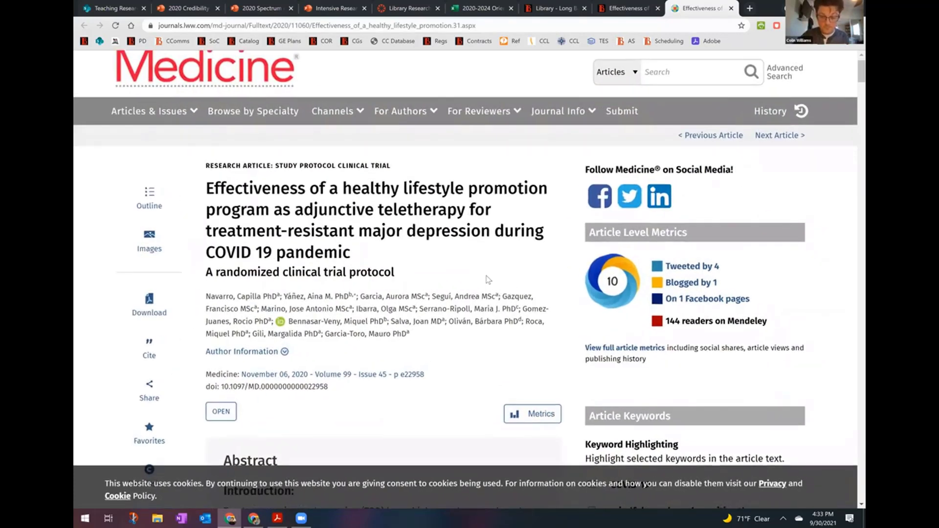
pyautogui.scroll(-2, 487, 280)
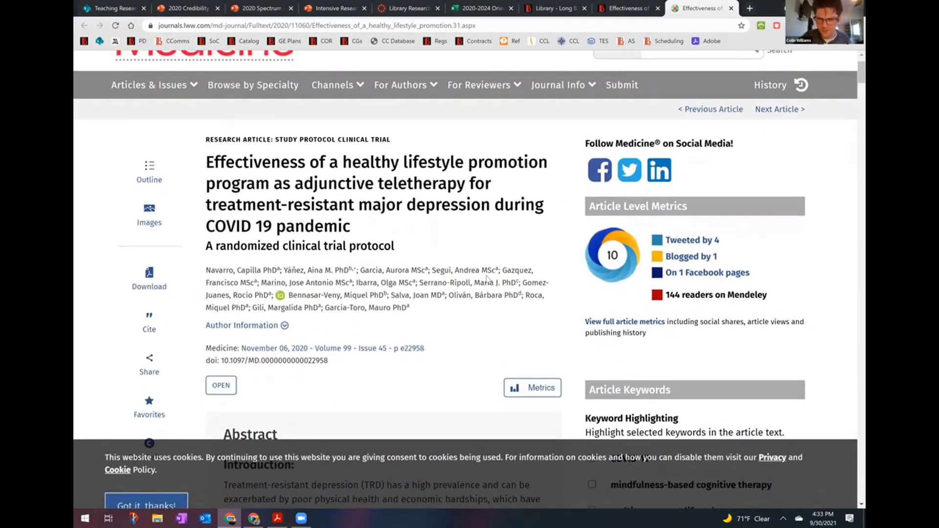
pyautogui.scroll(-3, 488, 280)
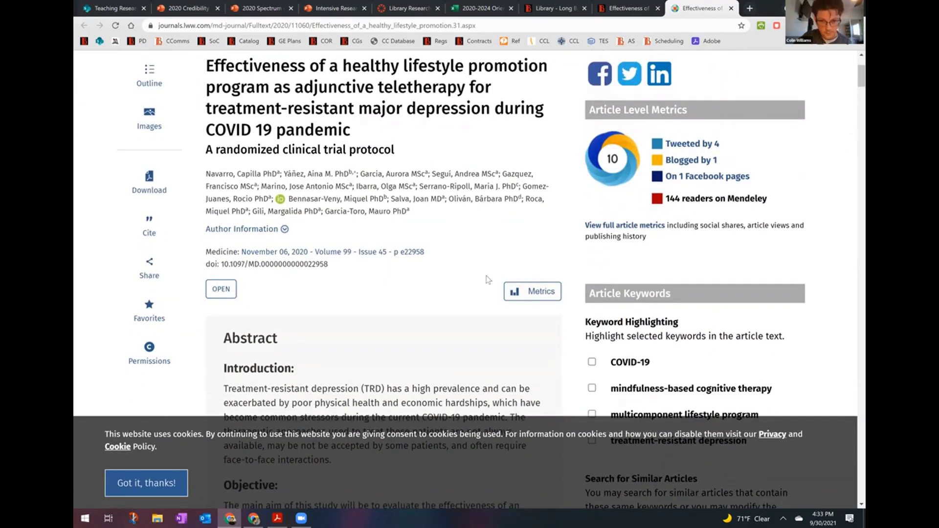
pyautogui.scroll(-2, 488, 278)
pyautogui.scroll(-1, 486, 276)
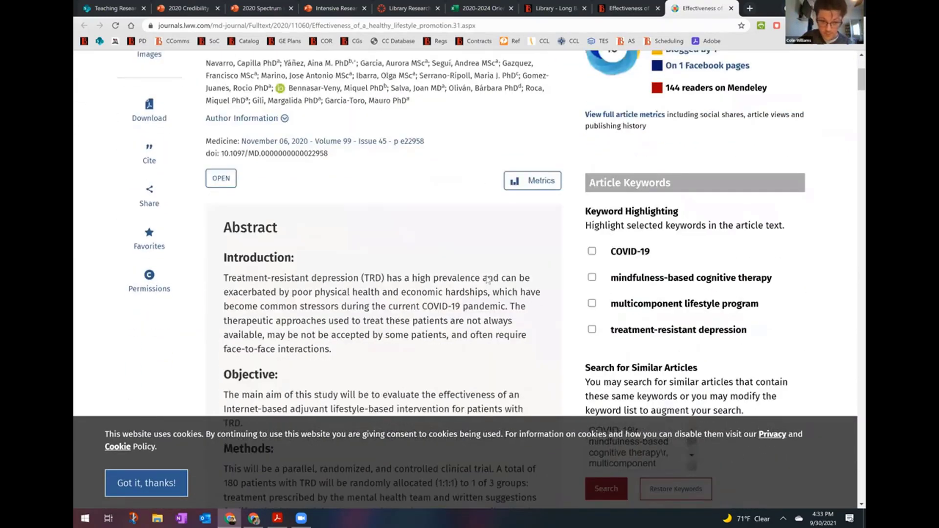
pyautogui.scroll(-2, 379, 225)
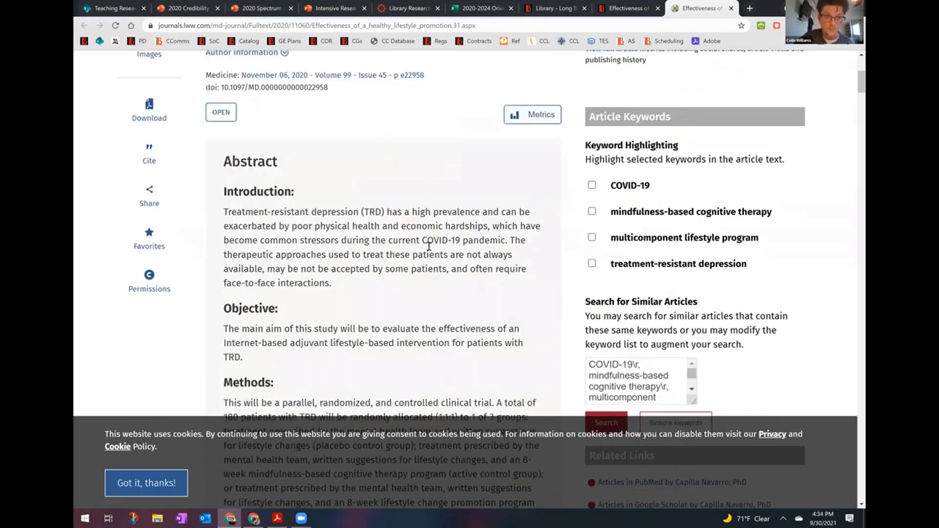
# - Skim the article's full text from the abstract through the introduction and participant criteria to Table 1, and return to its beginning
pyautogui.scroll(-1, 429, 247)
pyautogui.scroll(-7, 429, 247)
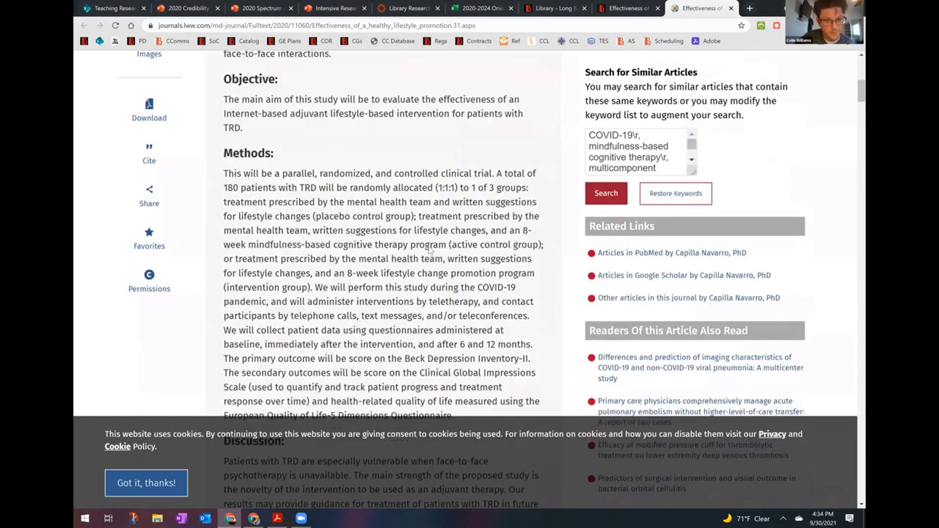
pyautogui.scroll(-8, 429, 246)
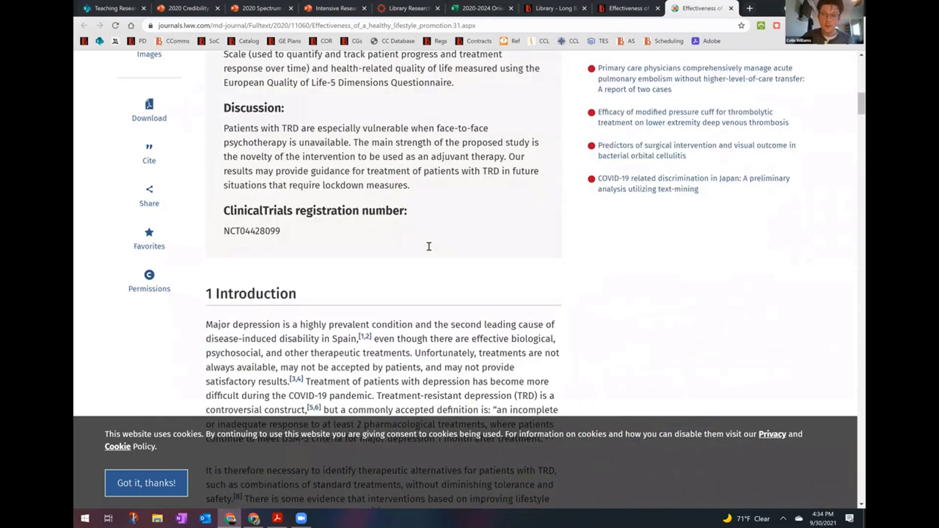
pyautogui.scroll(-10, 430, 249)
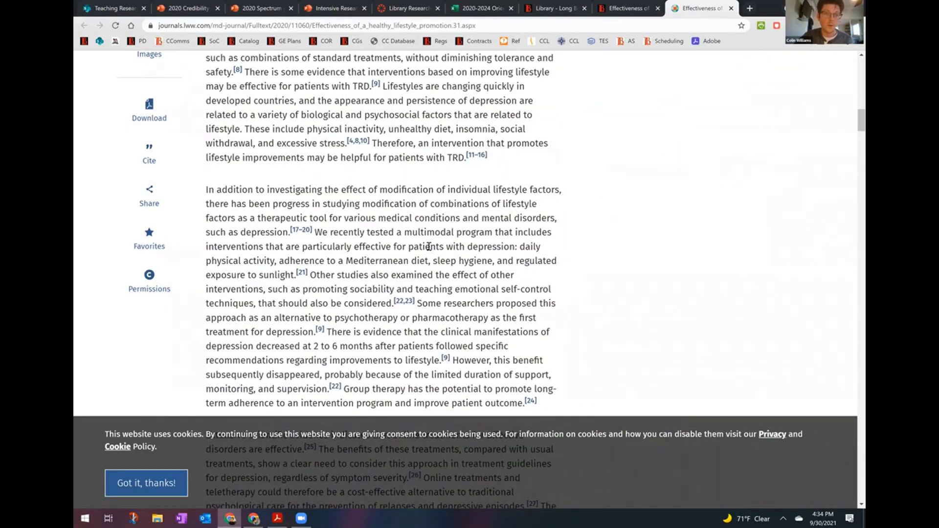
pyautogui.scroll(-12, 430, 250)
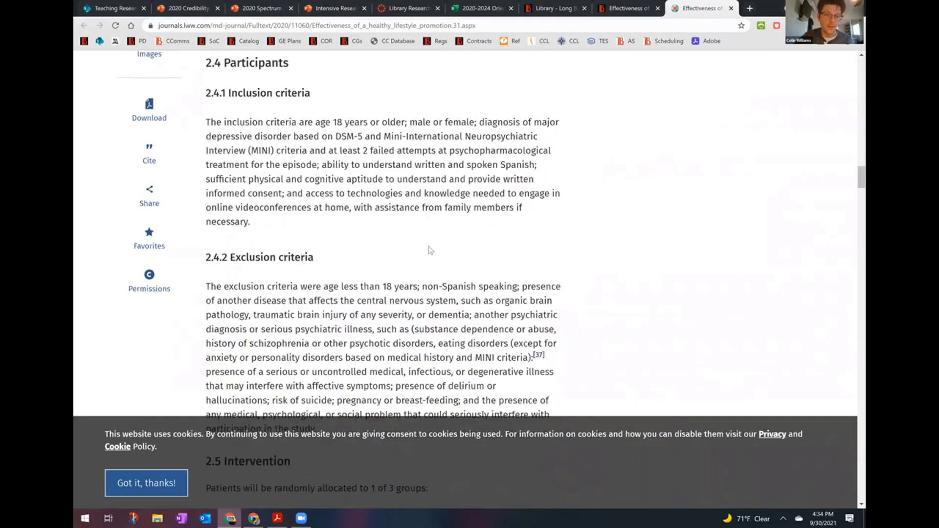
pyautogui.scroll(-10, 429, 249)
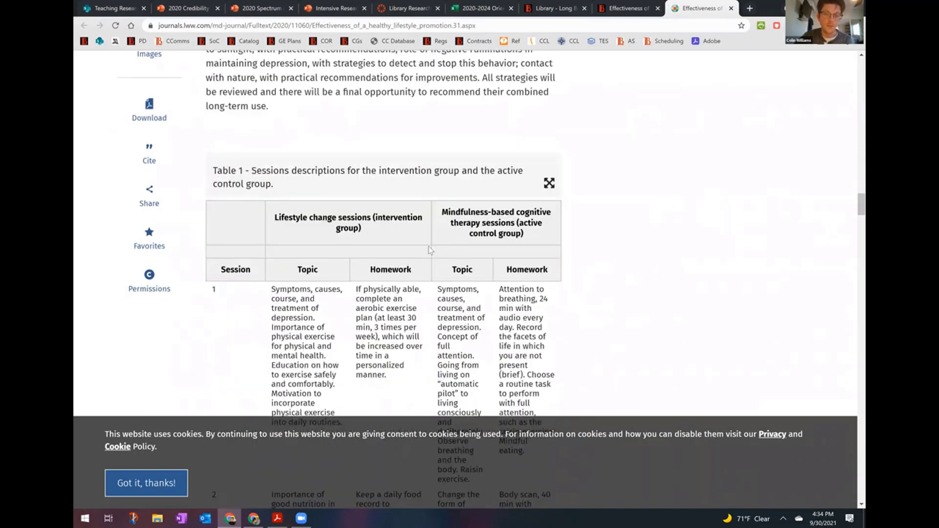
pyautogui.hotkey('ctrl', '-')
pyautogui.scroll(20, 430, 247)
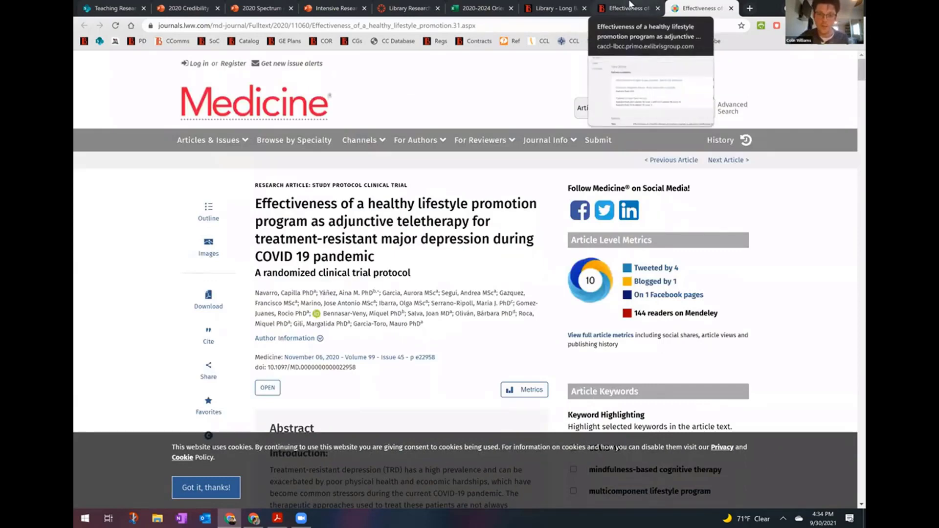
# - Return to the article's OneSearch record and display its citation, examining the MLA (8th edition) entry and the other available styles
pyautogui.click(630, 7)
pyautogui.hotkey('ctrl', '-')
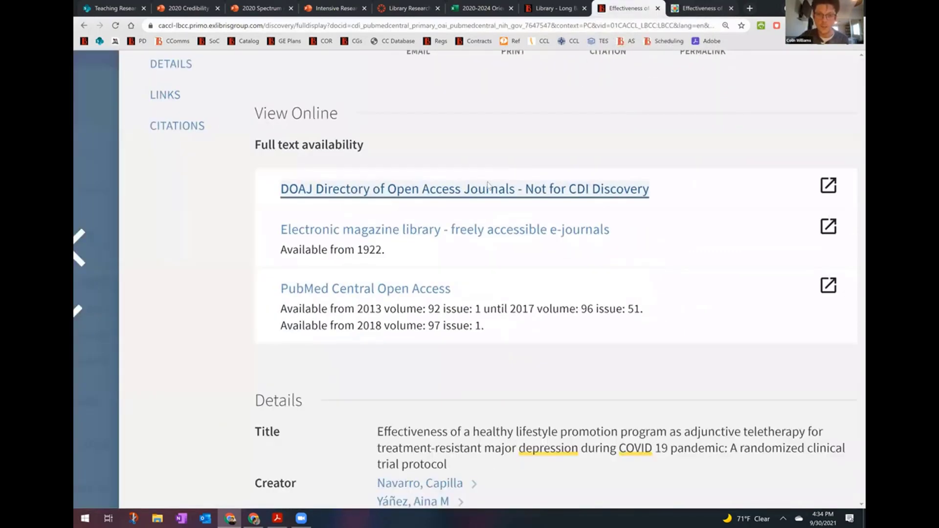
pyautogui.scroll(3, 487, 192)
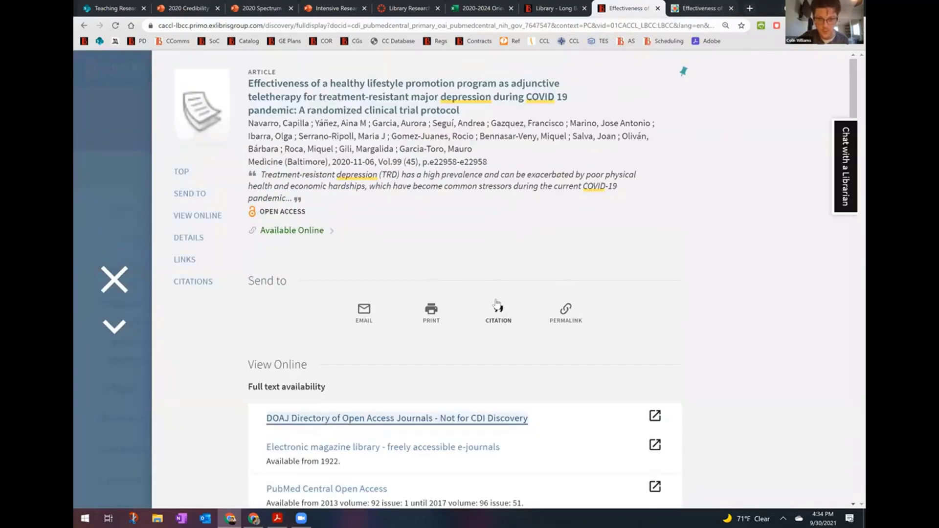
pyautogui.click(498, 314)
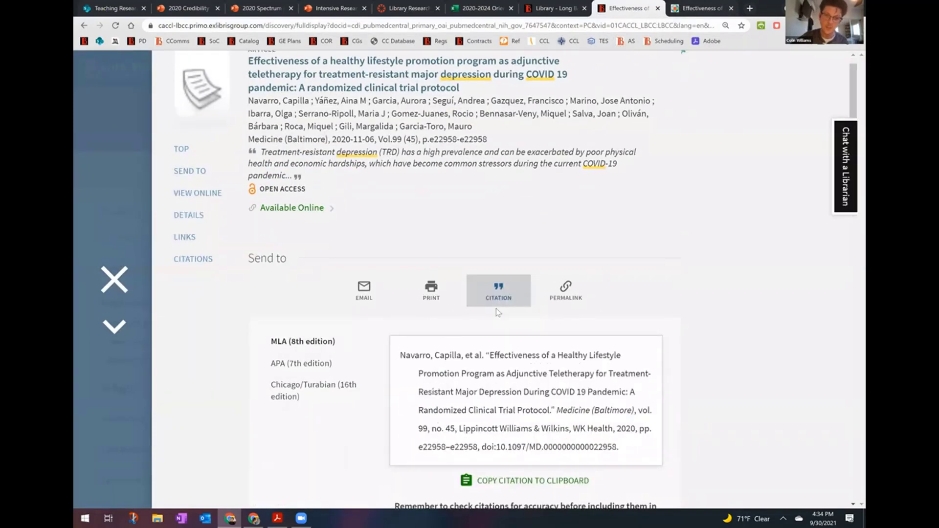
pyautogui.scroll(-3, 282, 271)
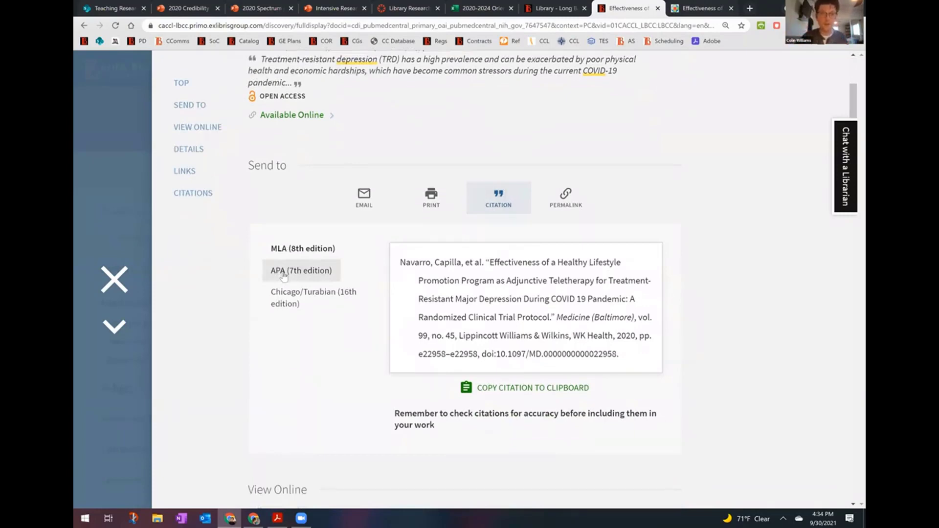
# - Go back to the Long Beach City College library homepage and show its "Help right at your fingertips" section
pyautogui.click(572, 6)
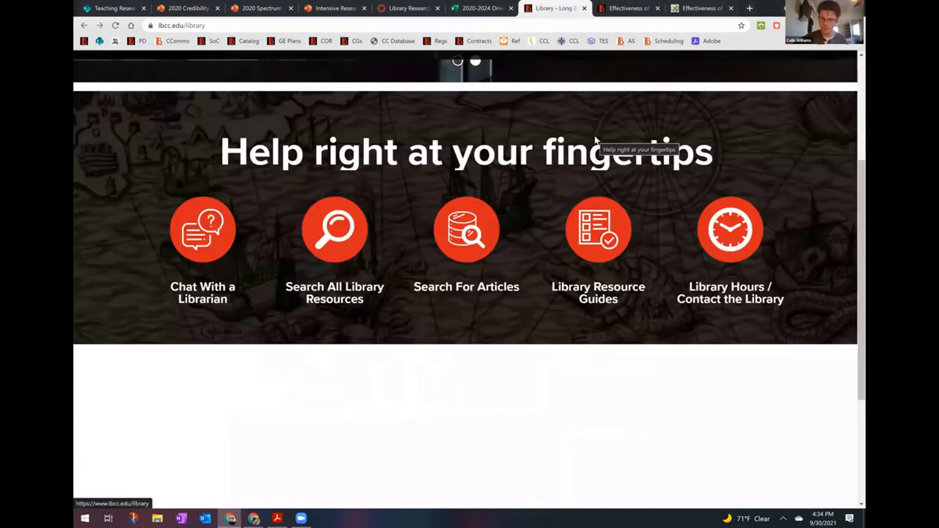
pyautogui.scroll(4, 480, 360)
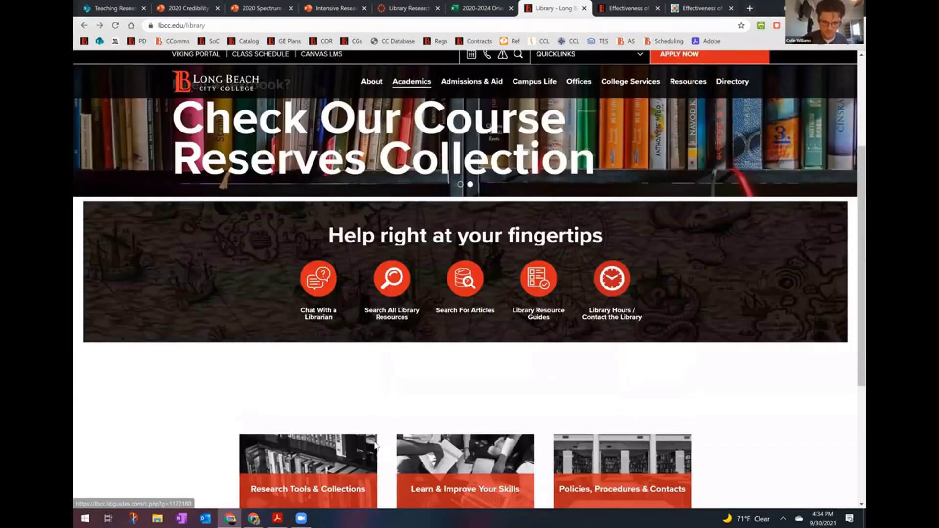
pyautogui.click(210, 375)
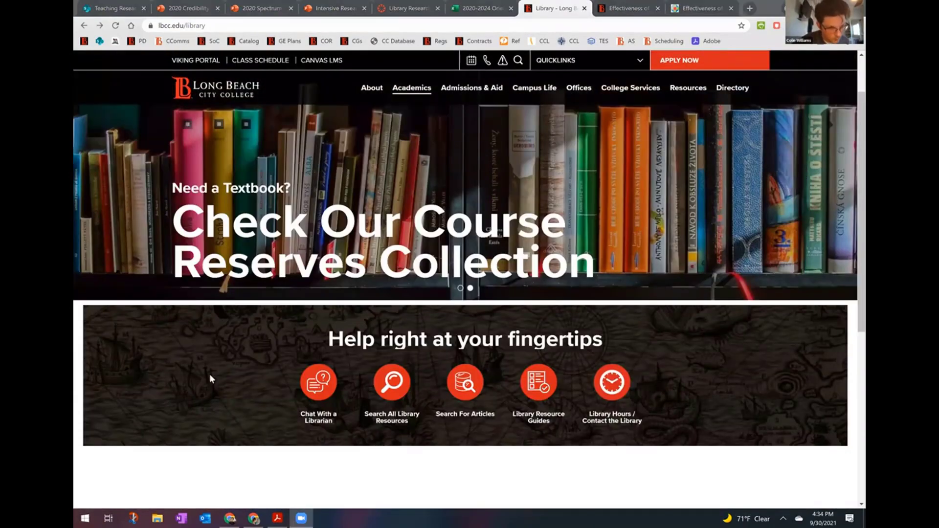